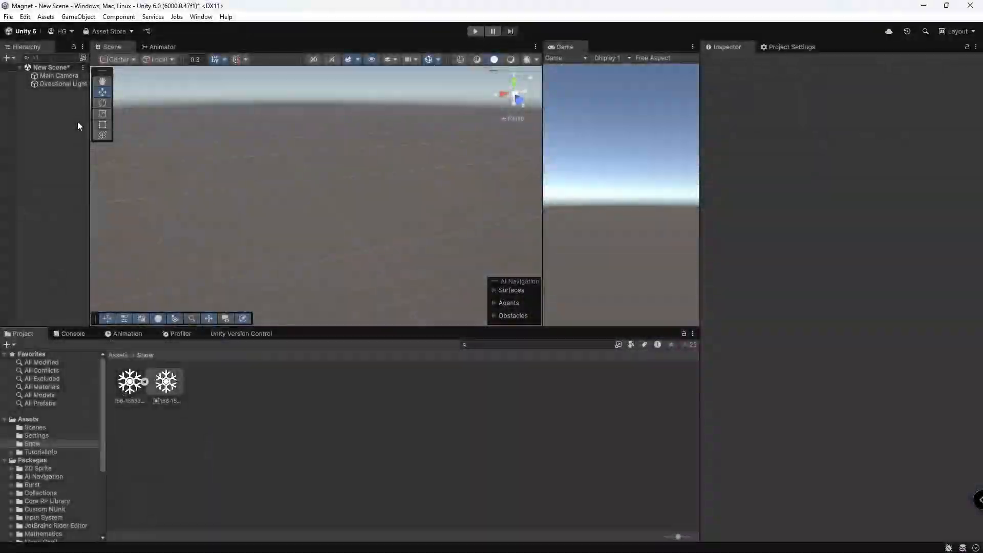
Step: Create a Particle System effect object in the scene
right_click(50, 105)
mouse_move(98, 312)
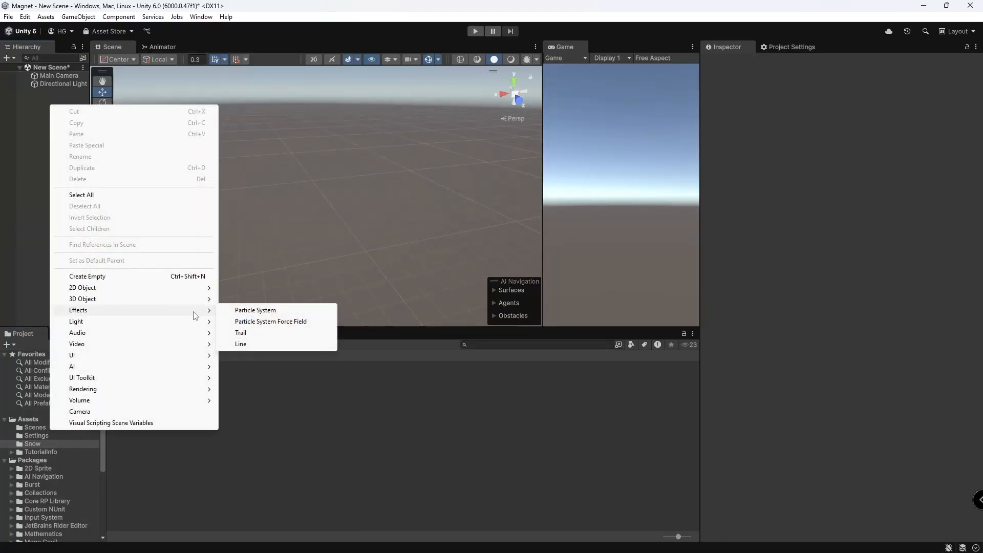
left_click(286, 315)
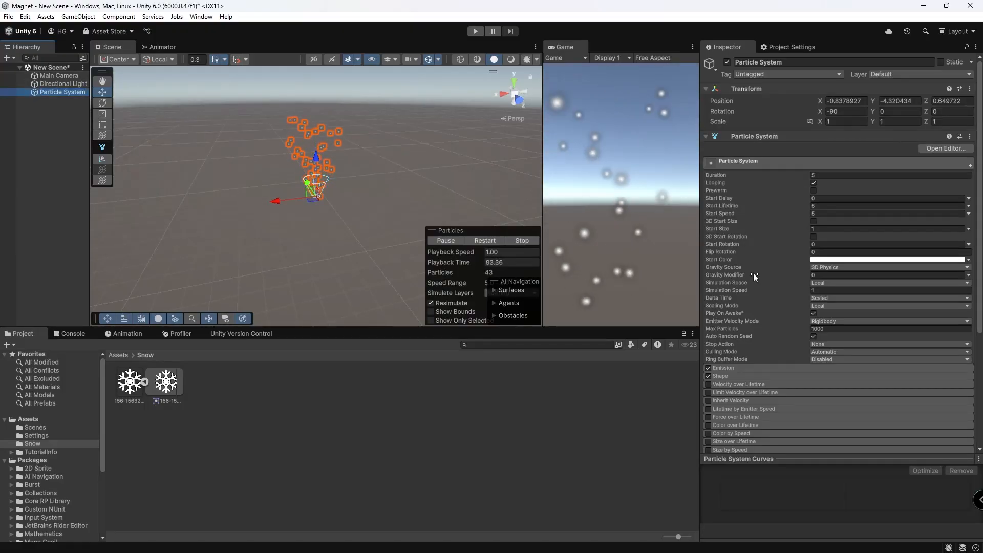
Step: Turn the particle system's Looping option off and back on, then play the particle simulation again
scroll(831, 185, "down", 5)
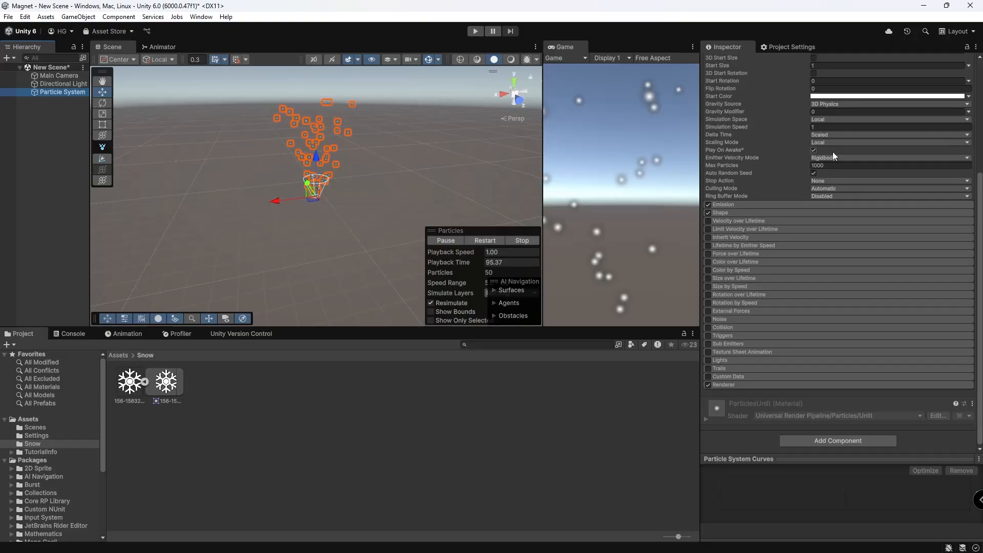
scroll(875, 337, "up", 5)
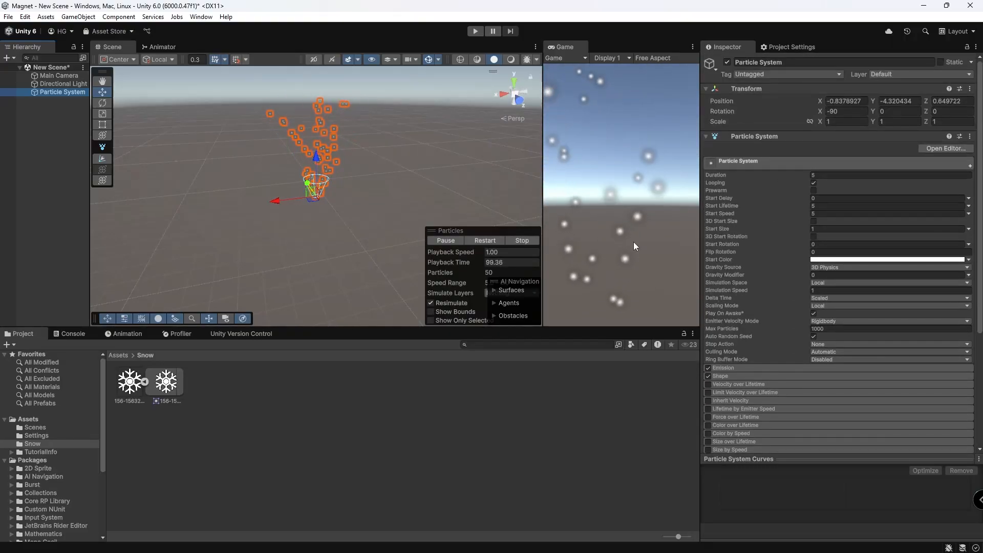
right_click_drag(409, 199, 501, 185)
key("a")
key("w")
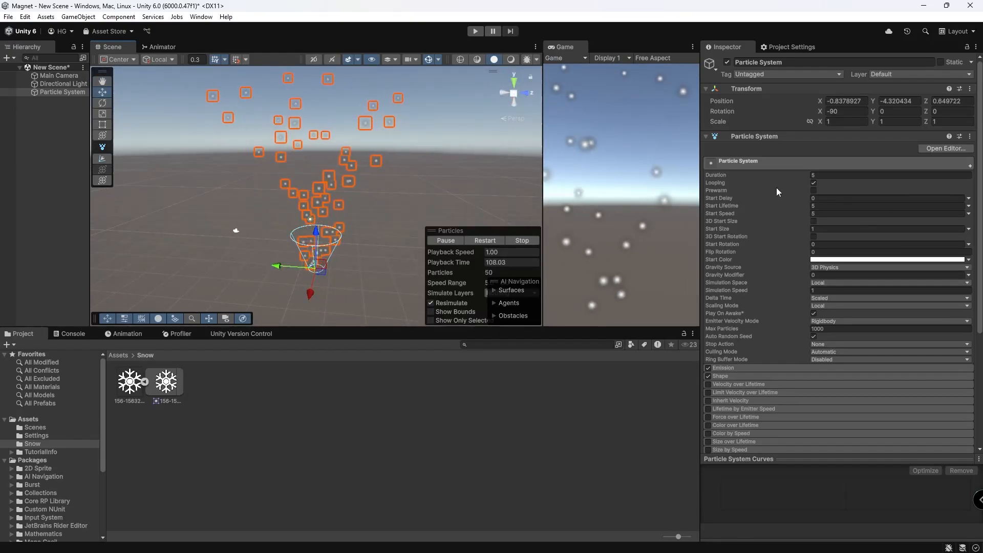
left_click(723, 176)
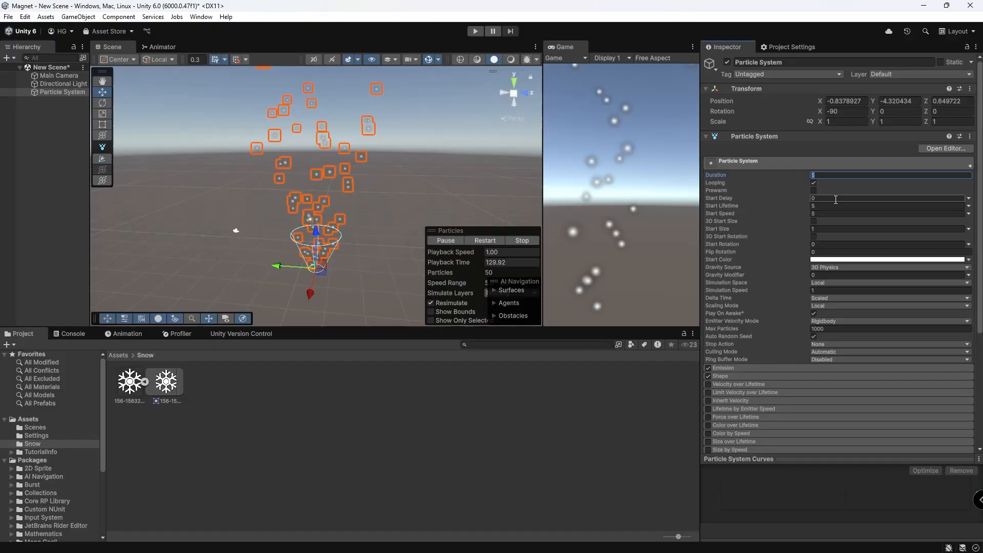
left_click(814, 183)
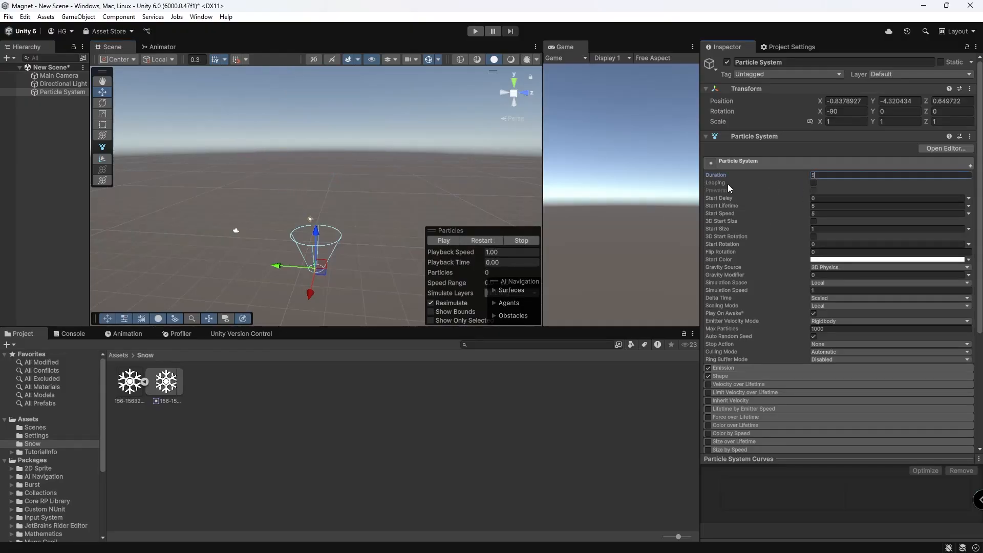
left_click(815, 184)
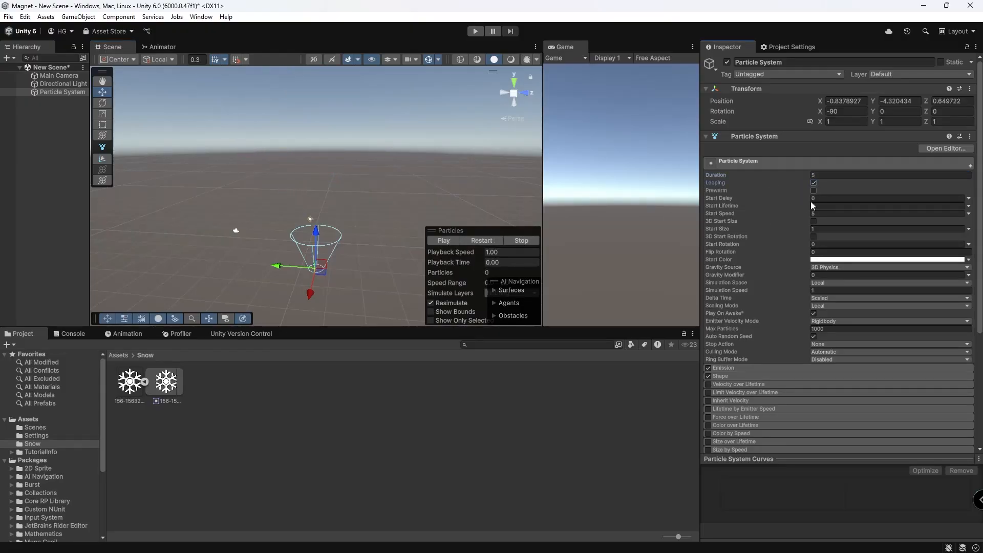
left_click(445, 240)
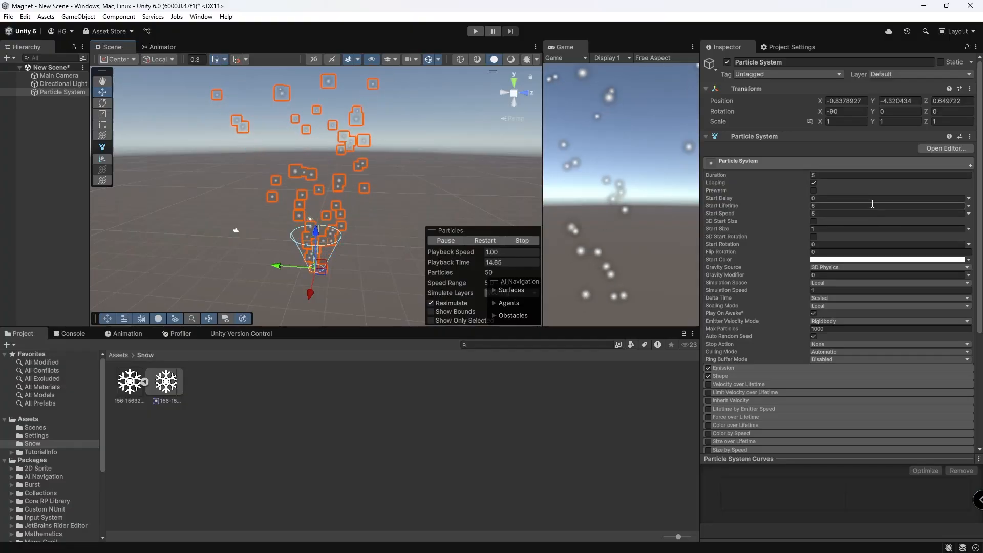
Step: Expand the Emission module and raise Rate over Time to 100, then to 1000
scroll(872, 203, "down", 2)
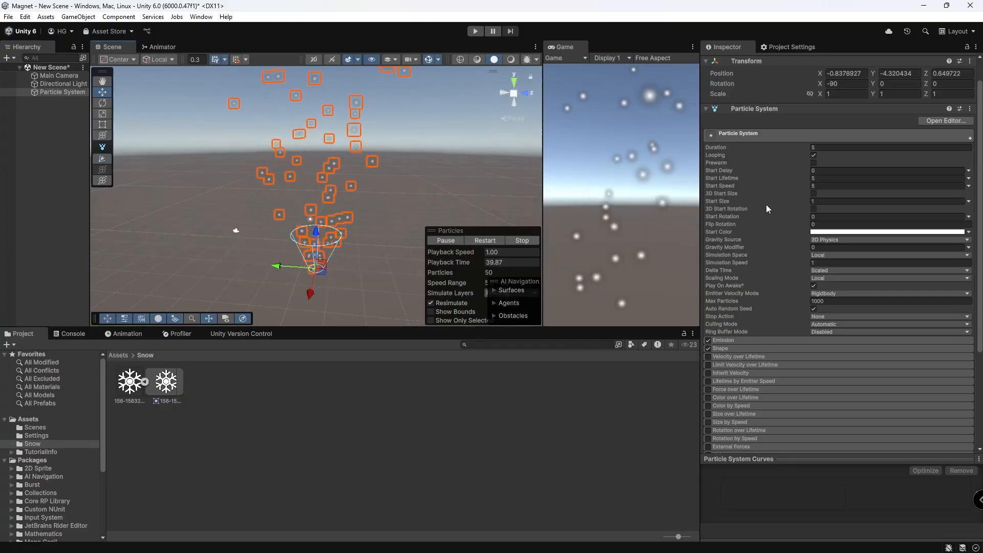
scroll(763, 210, "down", 1)
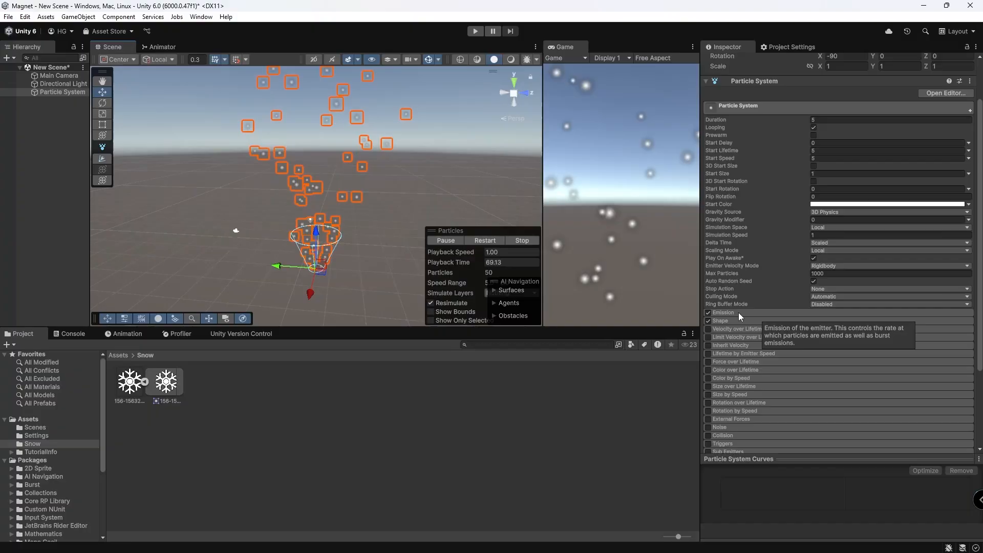
scroll(731, 261, "down", 3)
left_click(733, 206)
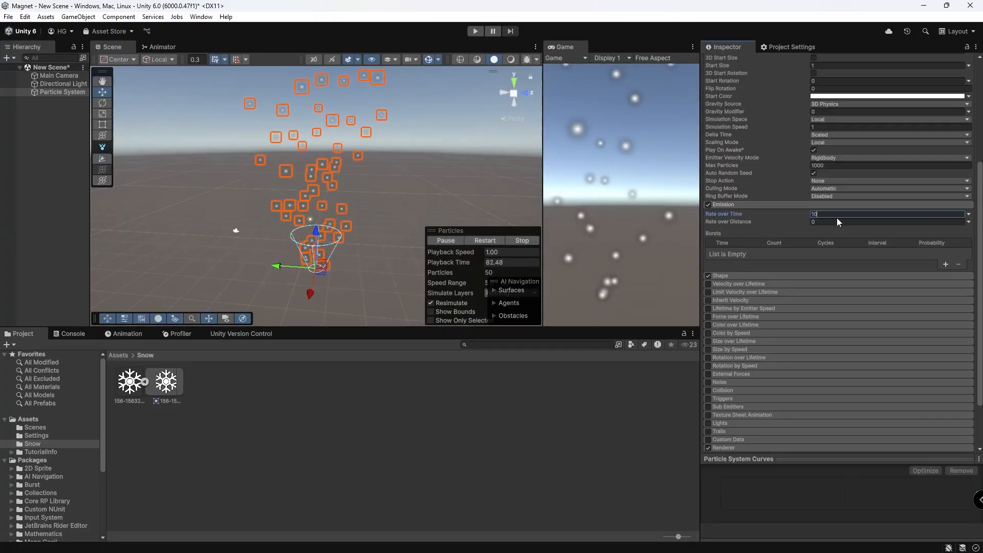
type("0")
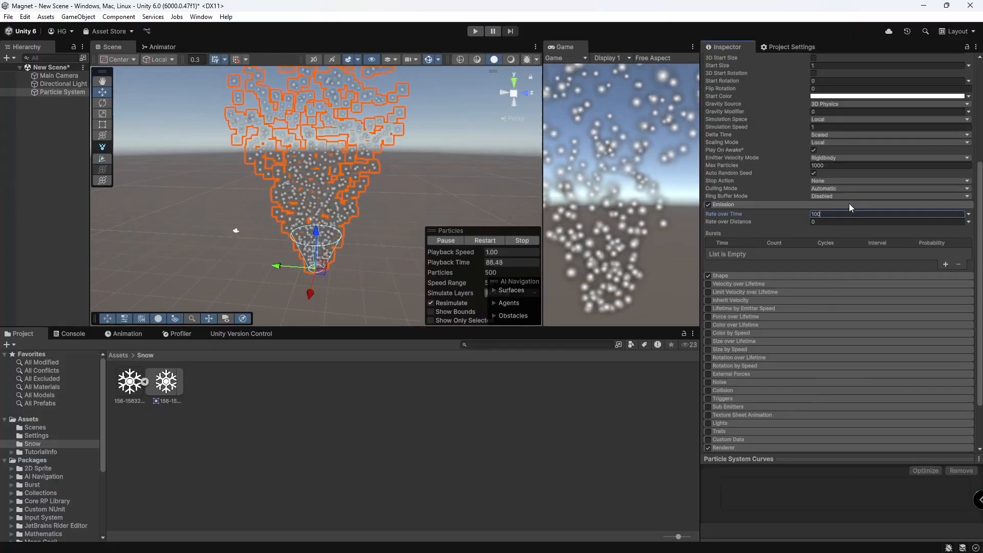
type("0")
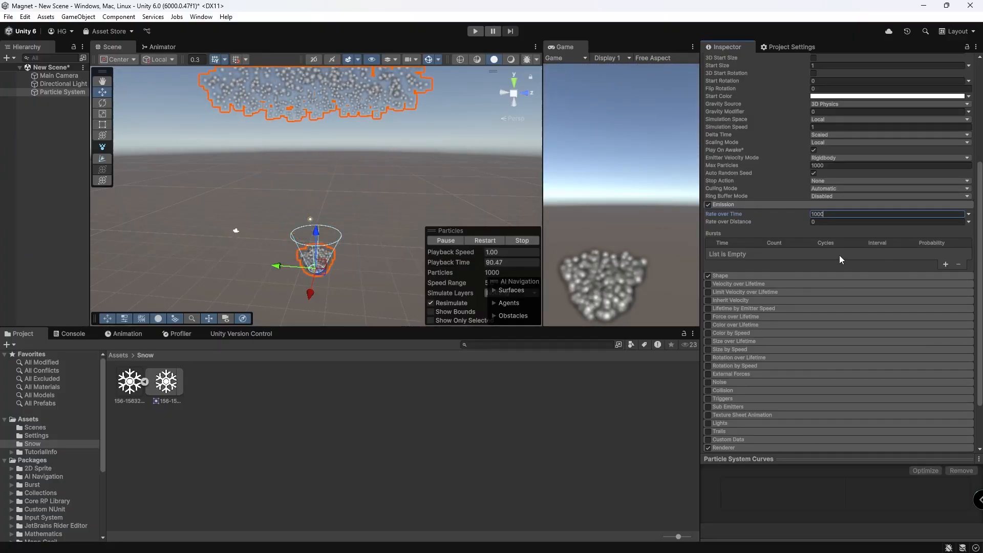
Step: Set the particle system's Max Particles to 10000
scroll(815, 400, "up", 5)
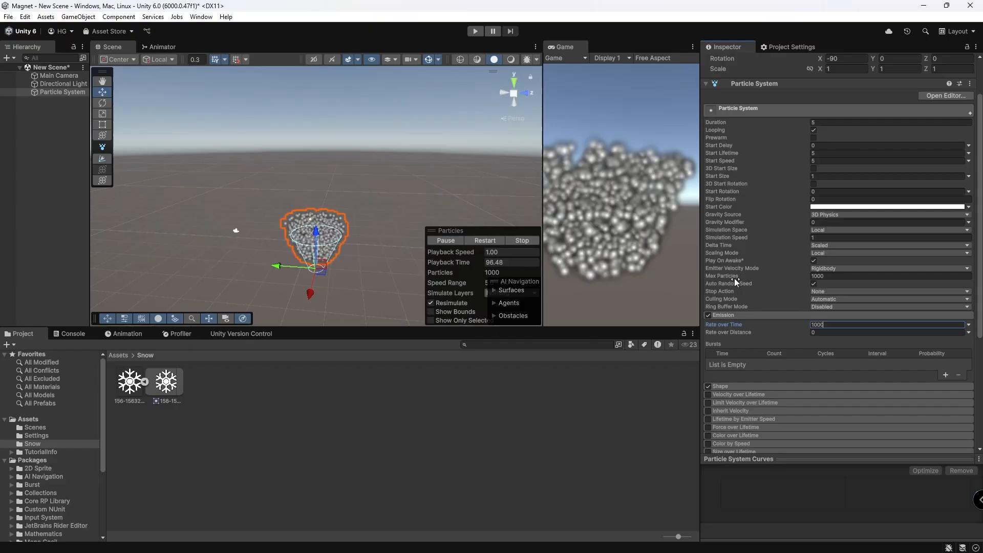
left_click(838, 275)
type("0")
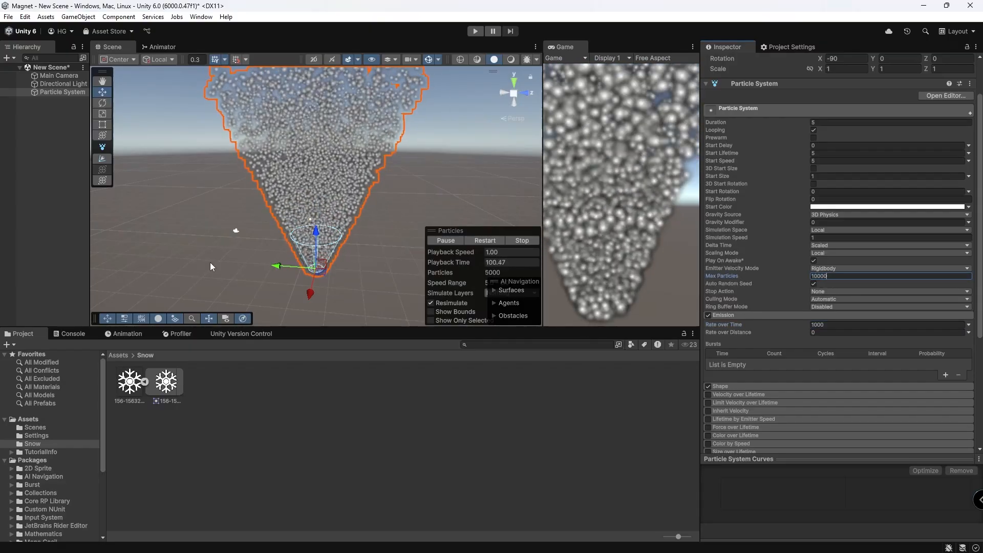
key("Tab")
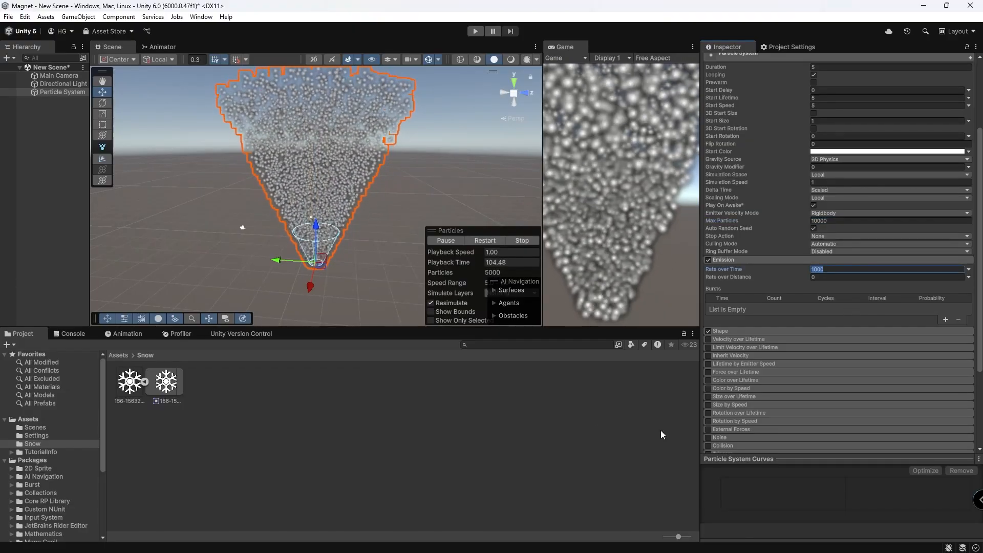
Step: Set the Emission module's Rate over Time to 20
left_click(738, 260)
left_click(732, 260)
left_click(830, 270)
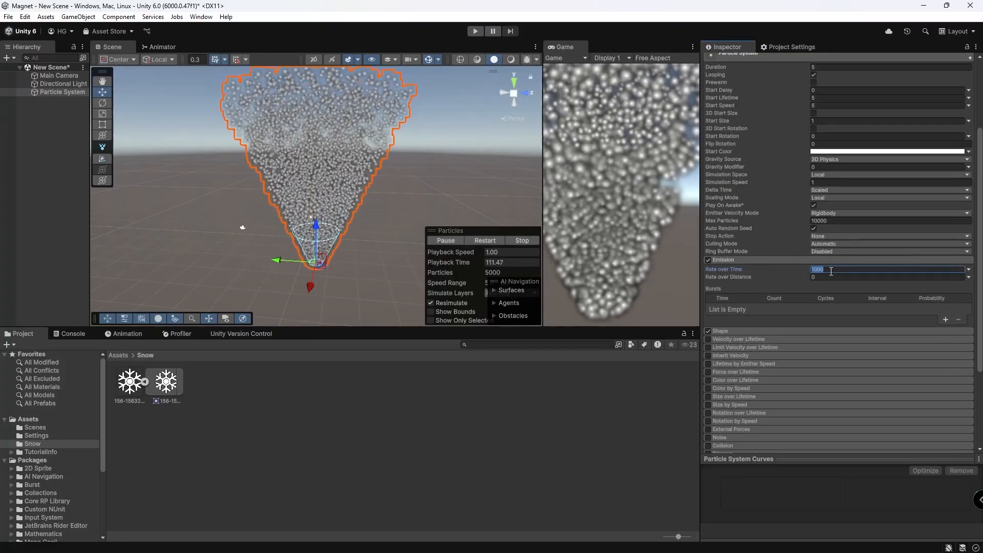
type("20")
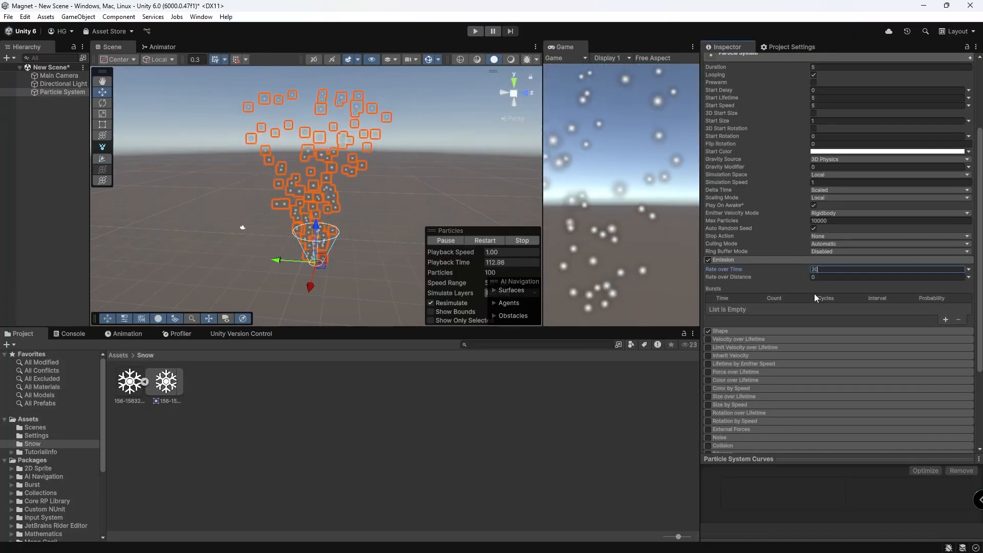
Step: Expand the Shape module and change the emitter shape to Box
scroll(737, 275, "down", 3)
left_click(733, 275)
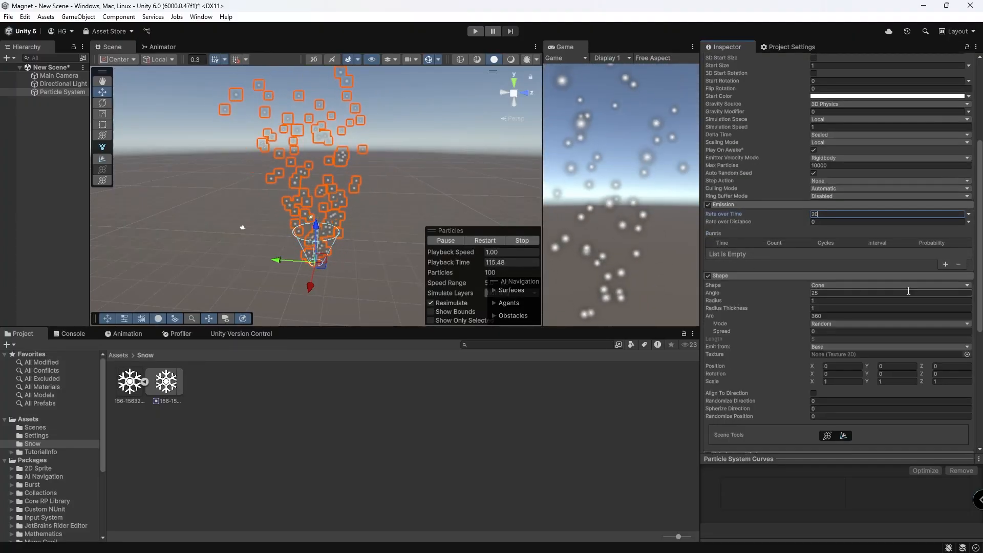
left_click(847, 285)
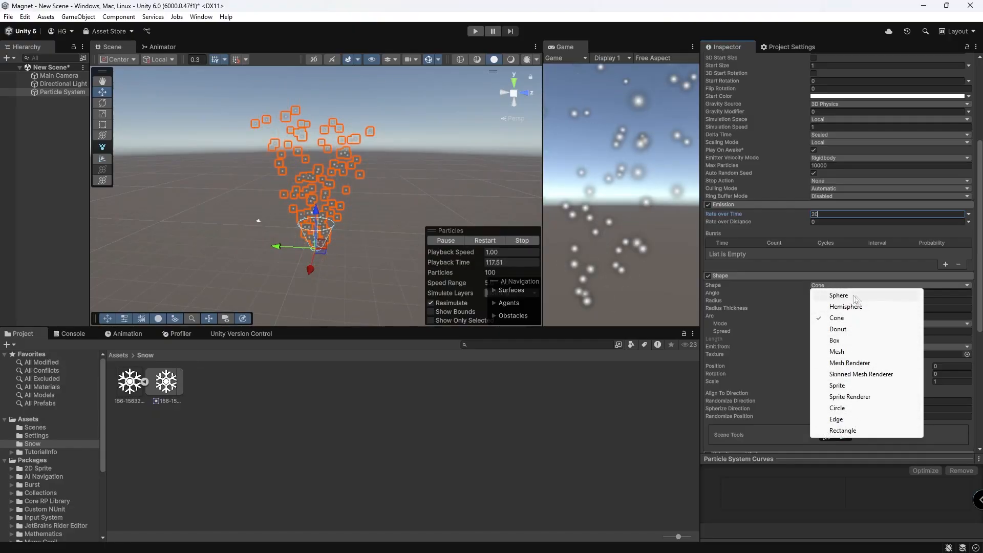
left_click(836, 340)
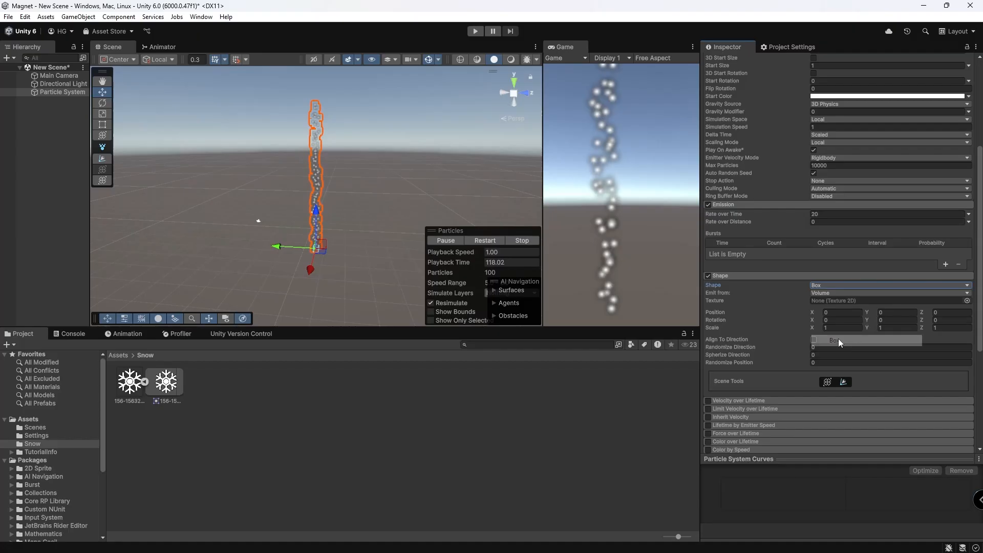
Step: Enlarge the box emitter's scale to about 19.34 in X and about 24.21 in Y
right_click_drag(398, 145, 283, 183)
key("w")
key("a")
key("a")
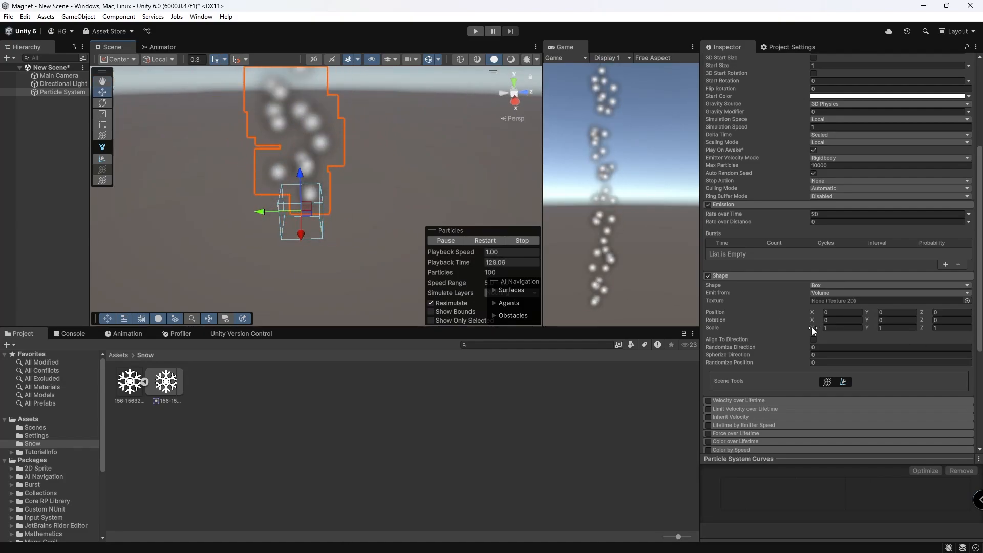
left_click_drag(811, 326, 932, 333)
left_click_drag(866, 327, 958, 340)
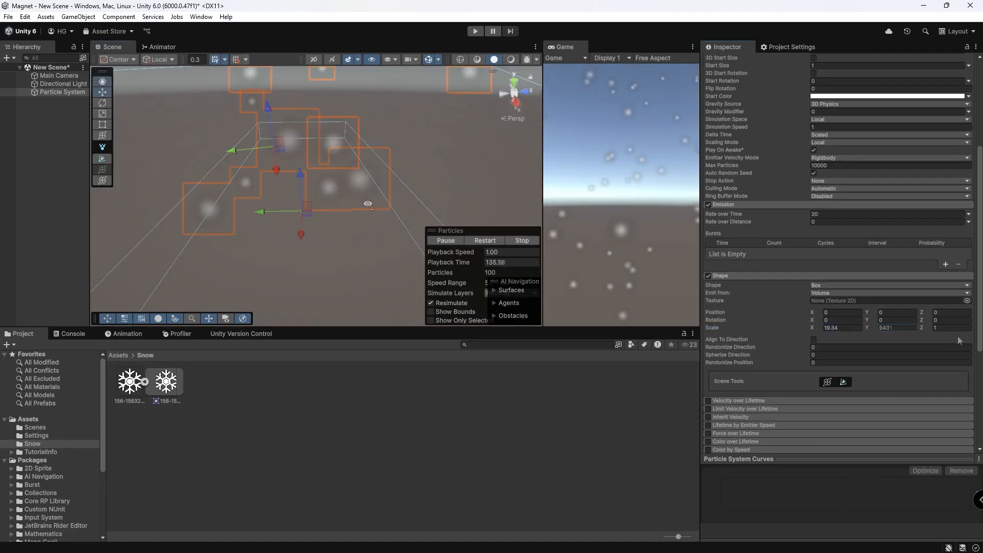
Step: Expand and enable the particle system's Color over Lifetime module
key("s")
right_click_drag(367, 204, 588, 208)
key("a")
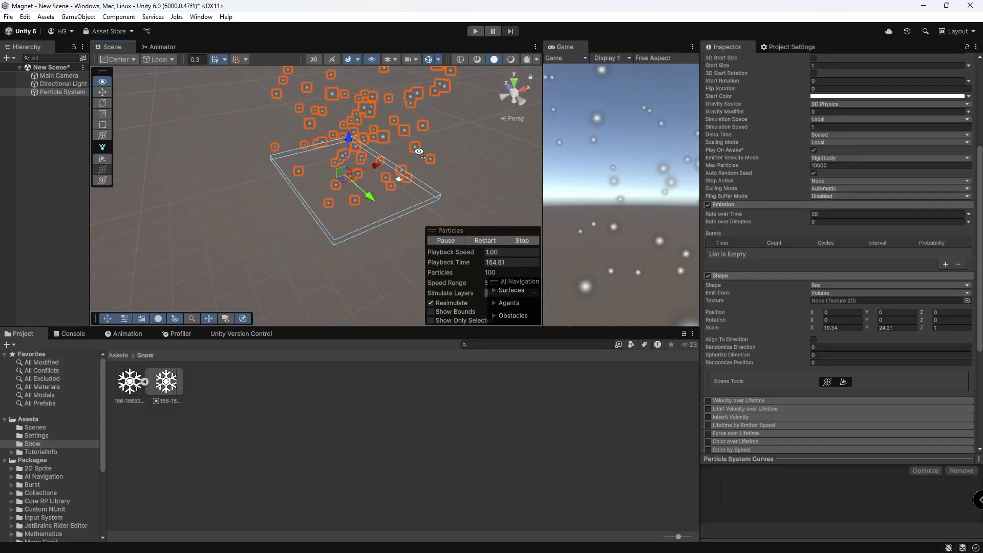
right_click_drag(417, 123, 374, 139)
key("d")
scroll(751, 293, "down", 2)
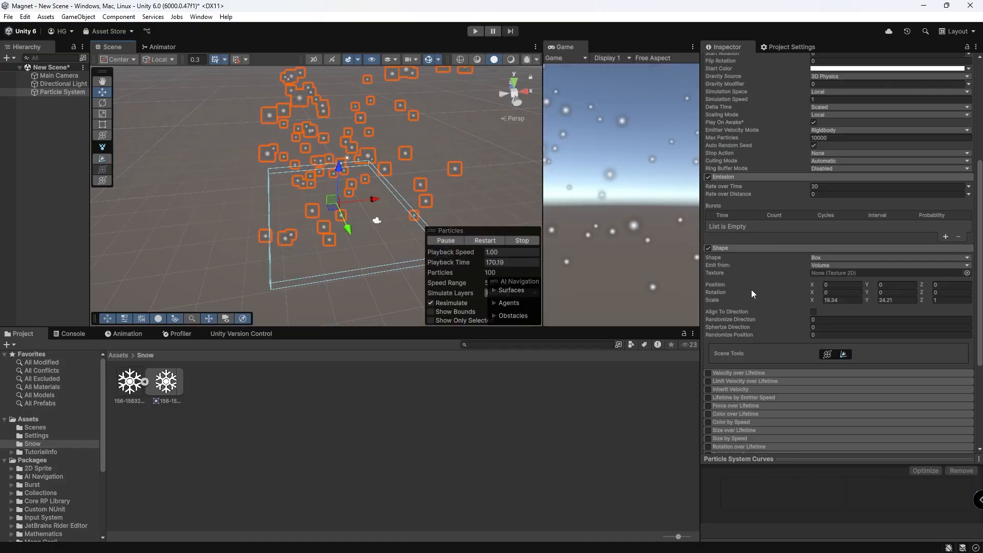
scroll(751, 288, "down", 6)
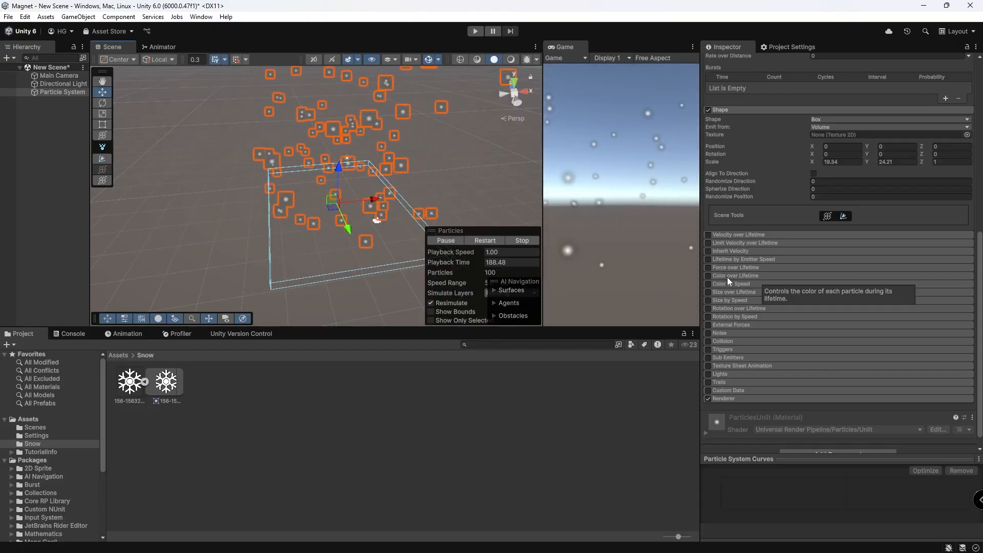
left_click(727, 277)
right_click_drag(256, 159, 445, 149)
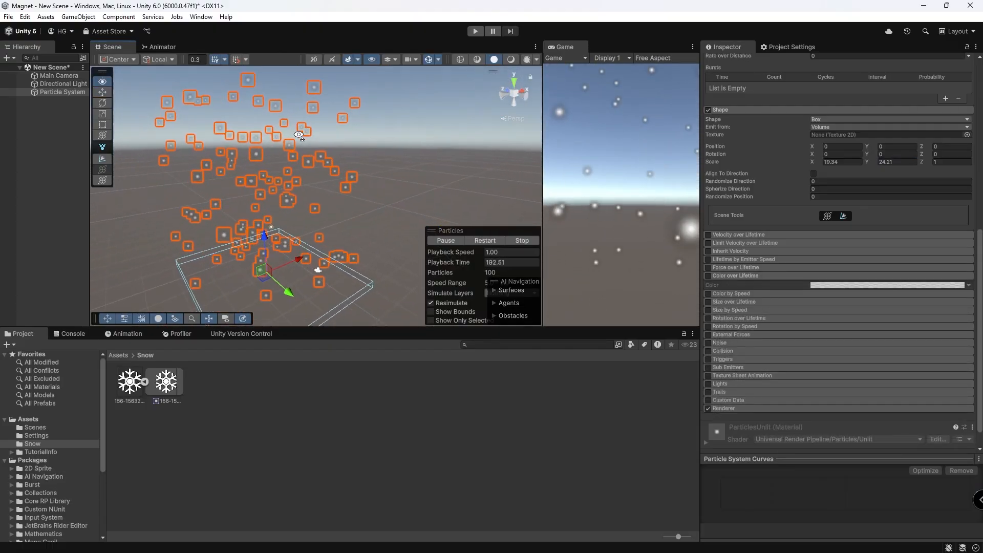
left_click(708, 275)
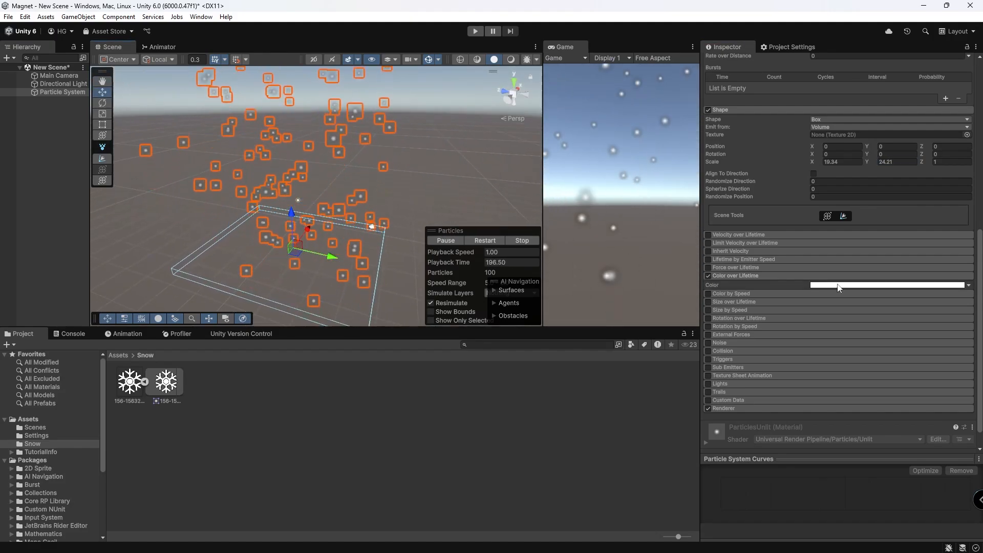
Step: Open the Color over Lifetime gradient and set its start color key to red, FF0000
left_click(888, 285)
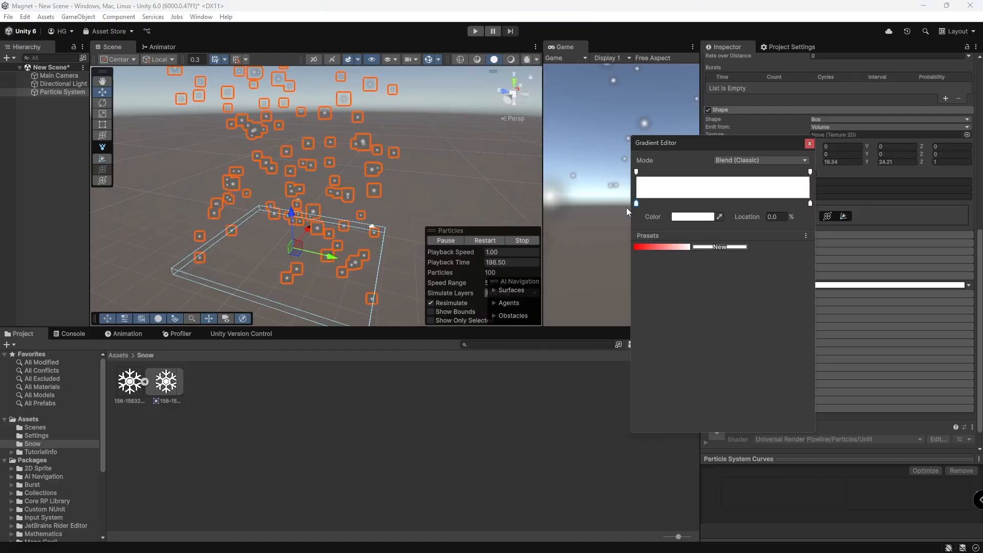
left_click(692, 216)
left_click_drag(742, 307, 812, 227)
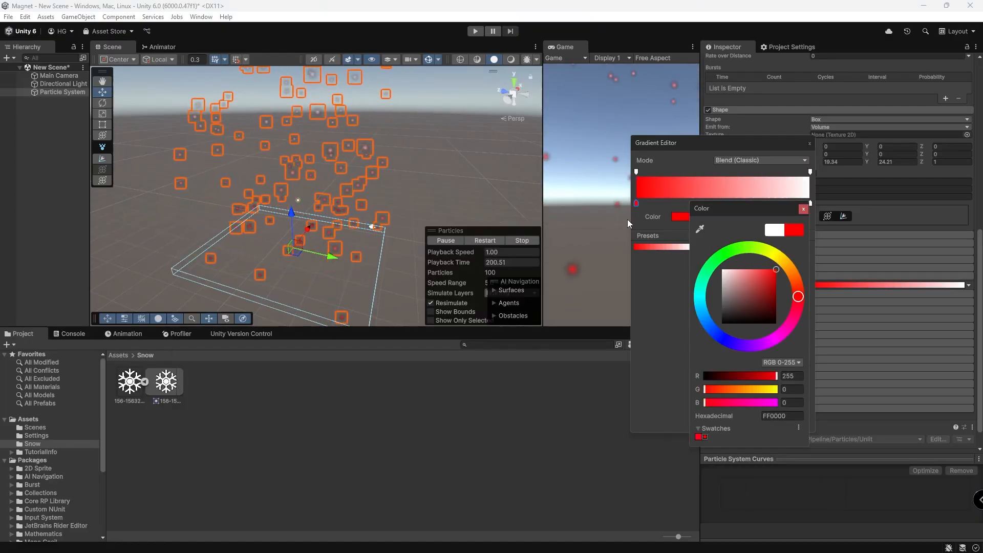
left_click(803, 208)
Step: Add a color key between the start and the middle of the gradient and make it green, 39FF00
left_click(700, 203)
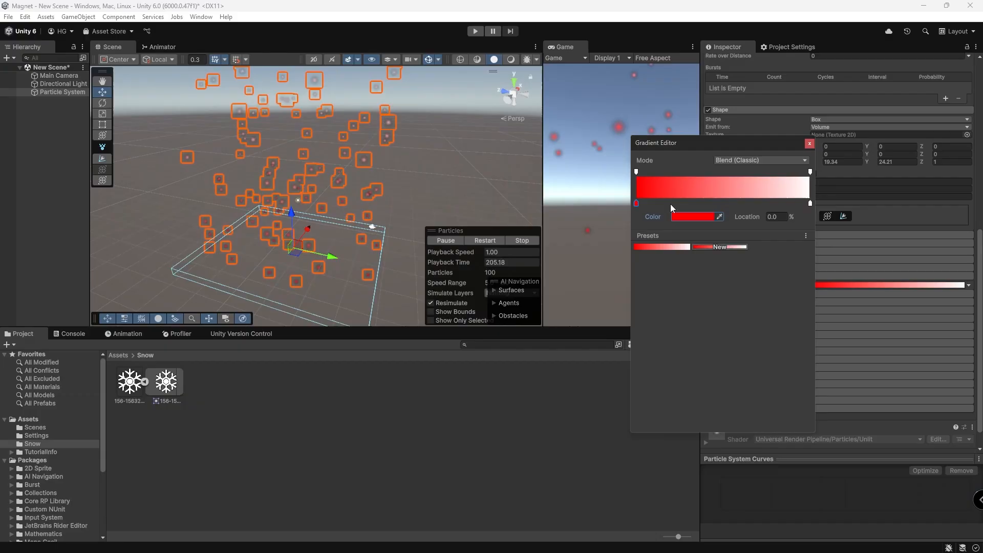
left_click(699, 217)
left_click(744, 249)
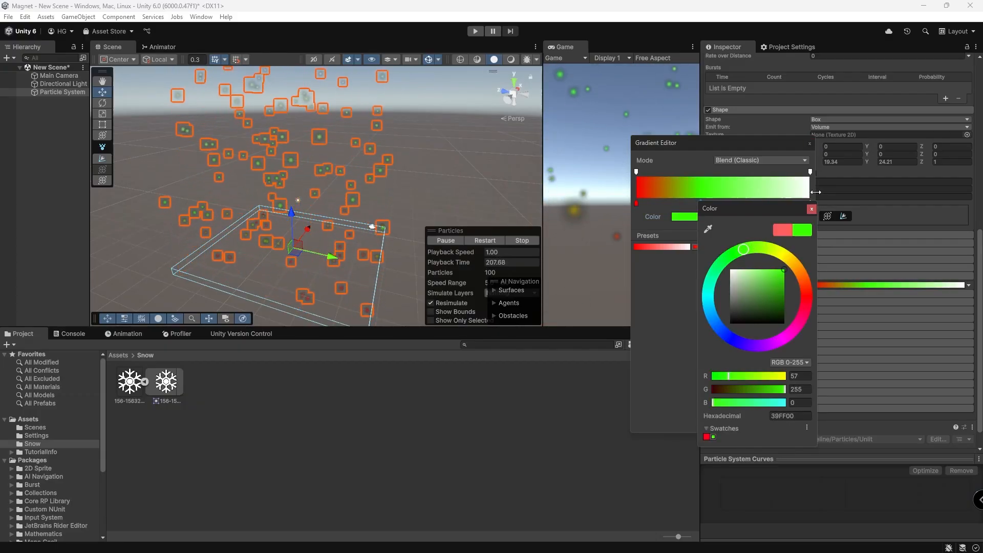
left_click(811, 208)
Step: Set the gradient's end color key to yellow and close the gradient editor
left_click(810, 204)
left_click(696, 216)
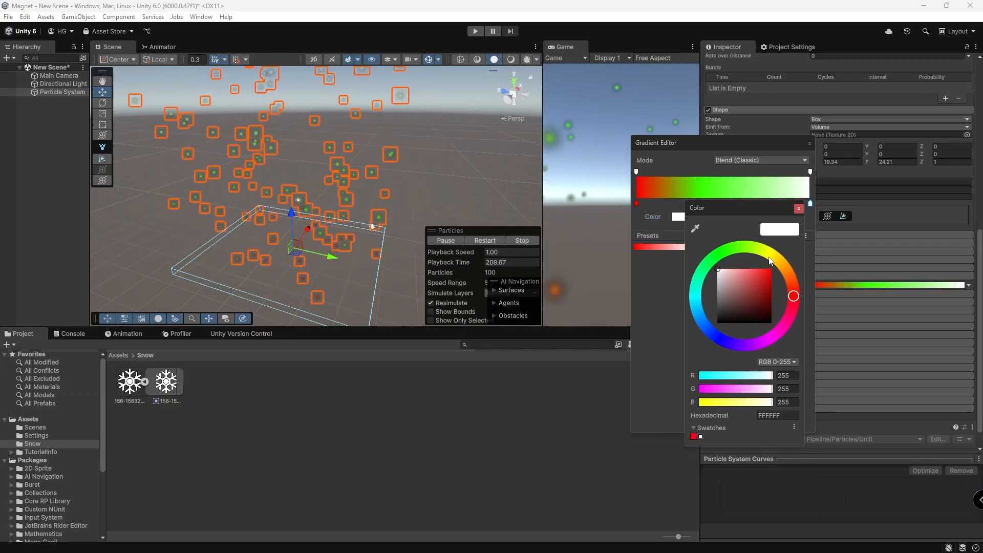
left_click(768, 252)
left_click_drag(755, 287, 806, 160)
left_click(809, 144)
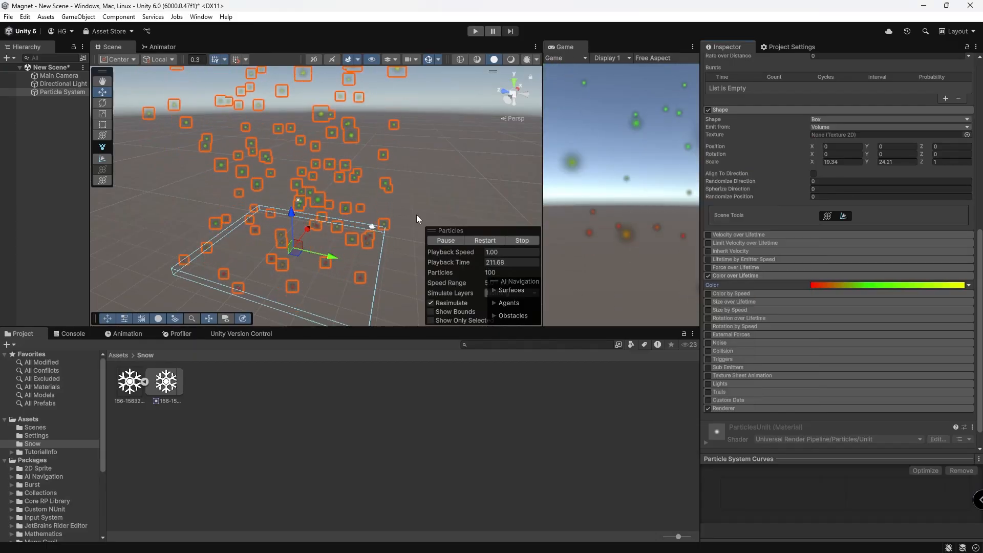
Step: Disable and collapse the Color over Lifetime module, and check the Color by Speed module's settings
right_click_drag(416, 214, 353, 91)
key("w")
key("f")
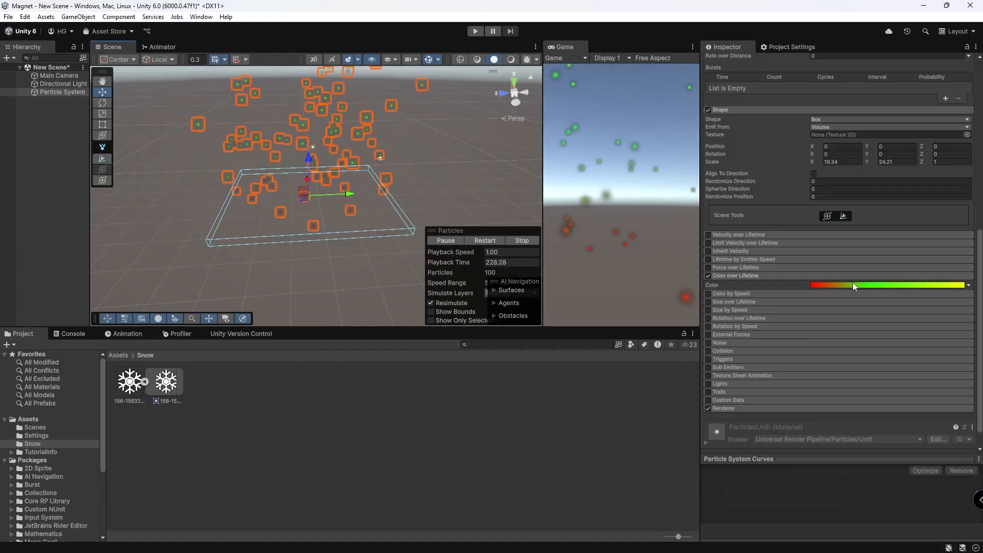
left_click(707, 277)
left_click(744, 275)
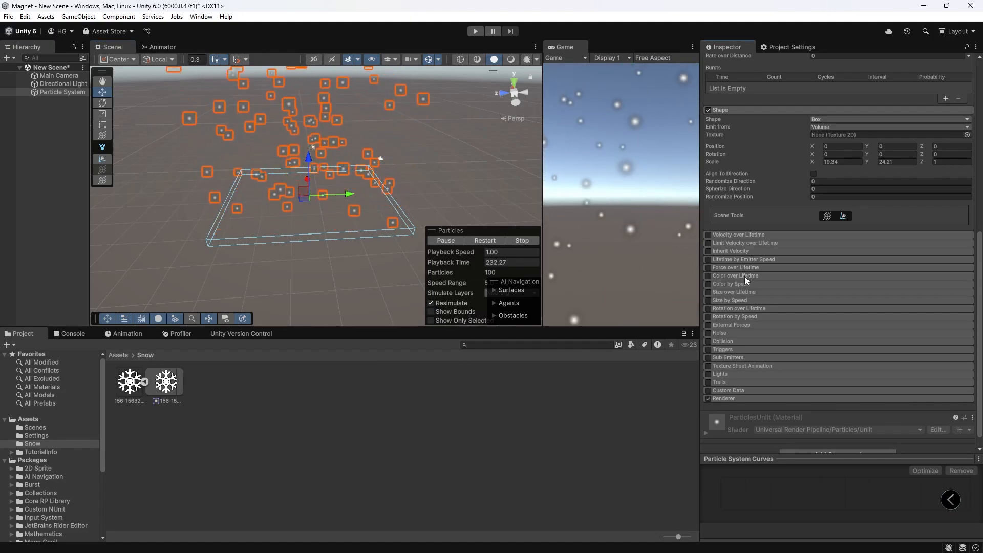
left_click(726, 284)
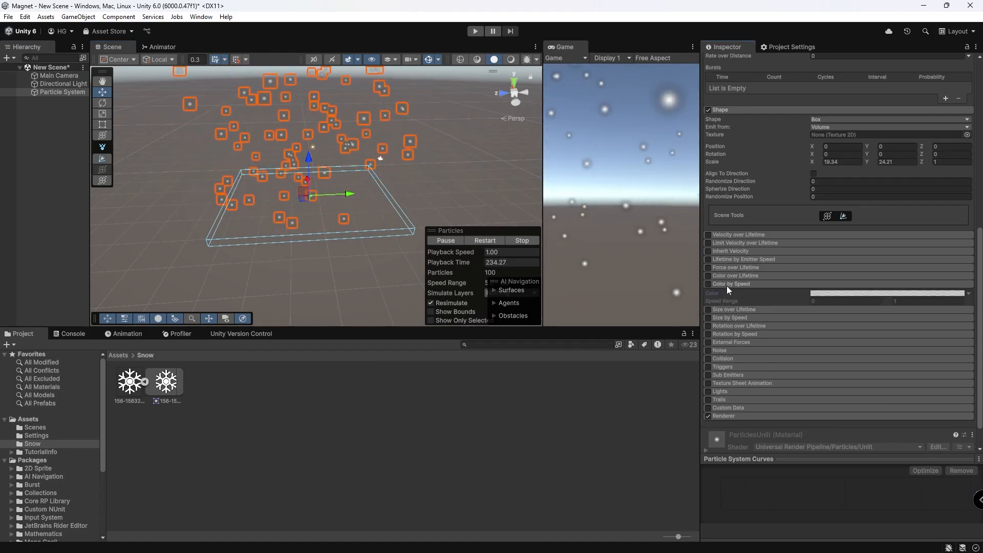
left_click(733, 284)
Step: Enable Size over Lifetime and shape its size curve with a peak of 1.00 at about 0.42 and a dip to 0.00 at about 0.76
scroll(733, 281, "down", 1)
left_click(708, 279)
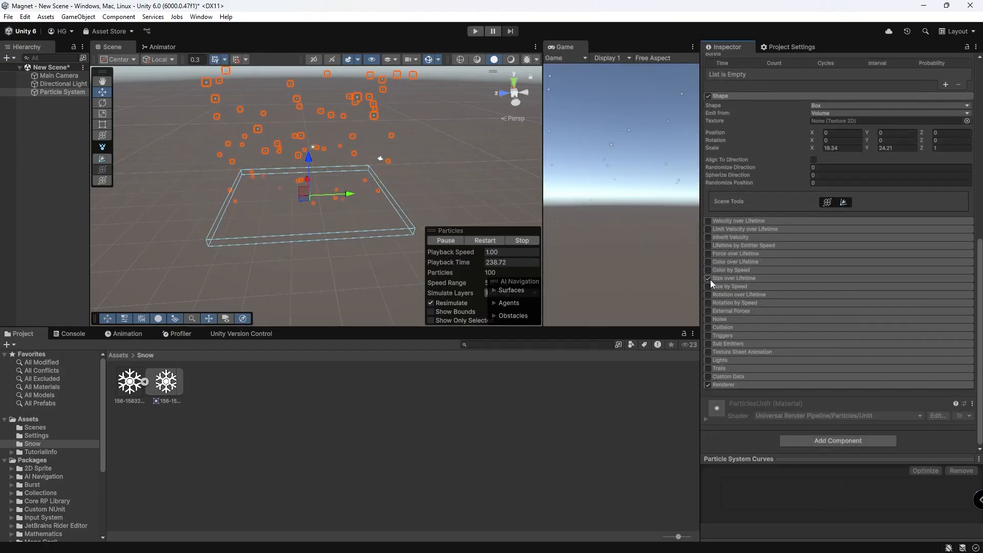
left_click(726, 279)
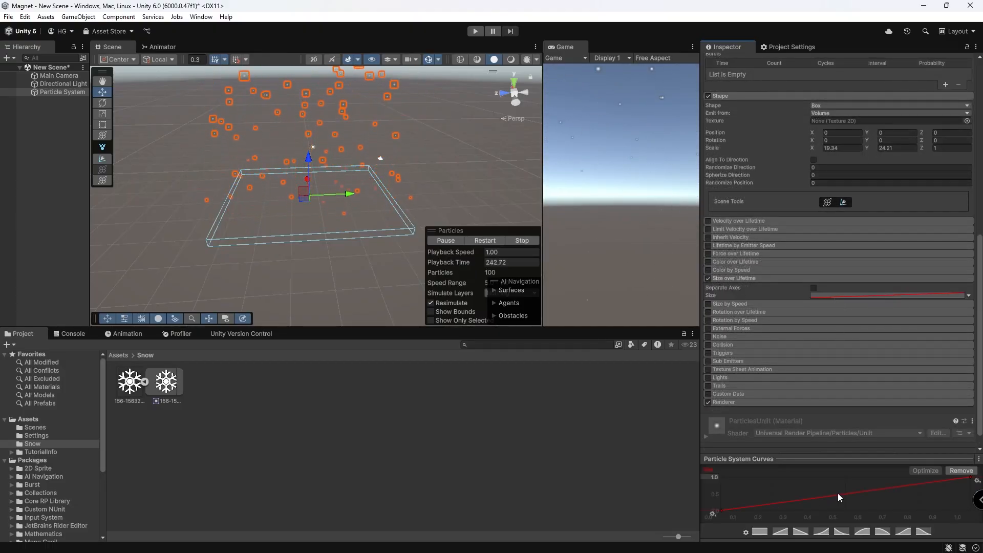
left_click_drag(844, 494, 824, 476)
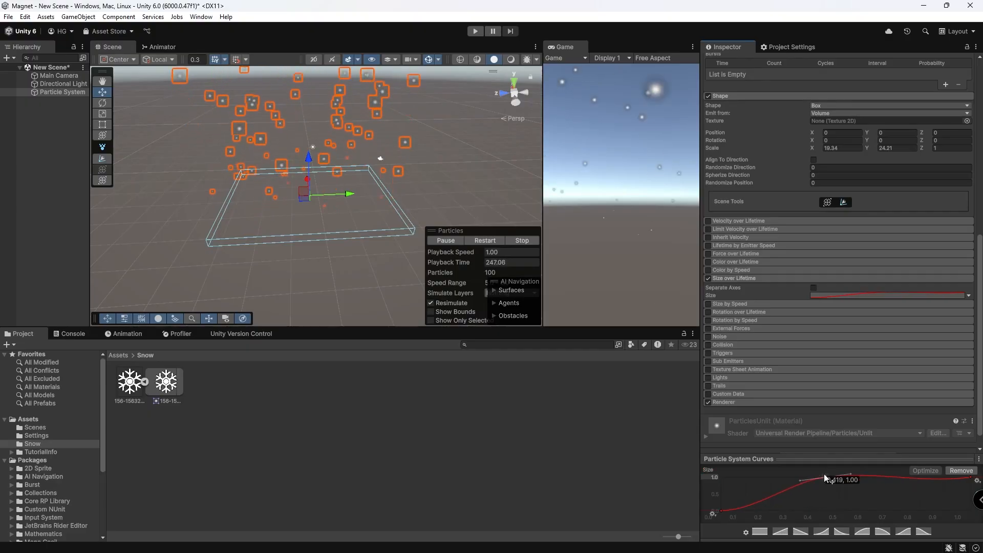
double_click(893, 478)
left_click_drag(894, 478, 911, 512)
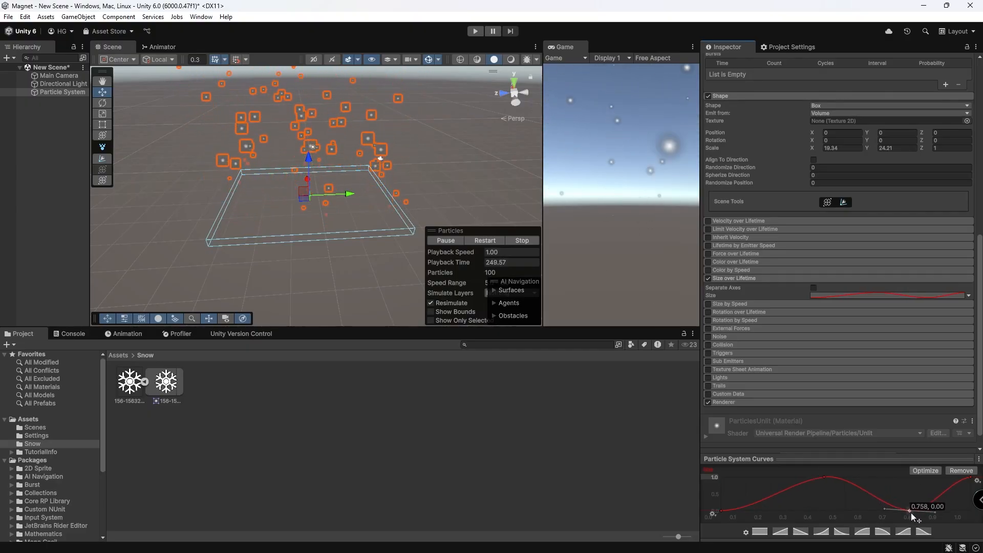
right_click_drag(354, 256, 380, 258)
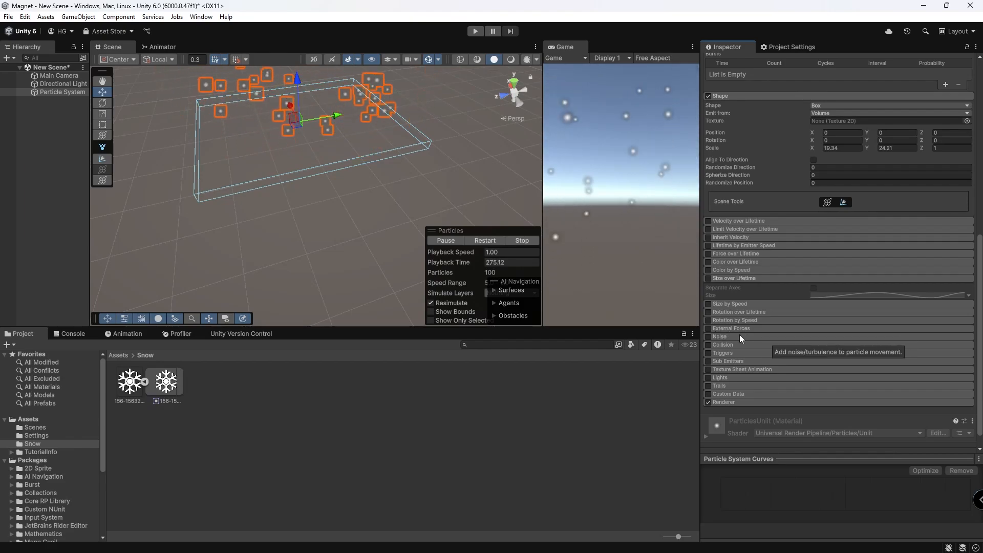
Step: Enable the particle system's Noise module and expand its settings
scroll(732, 323, "down", 1)
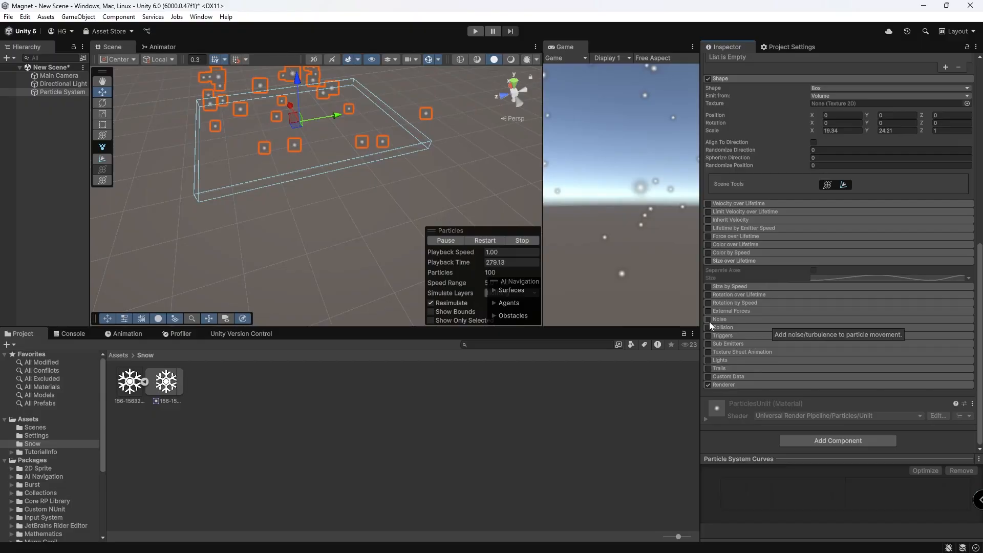
left_click(709, 320)
right_click_drag(302, 202, 354, 133)
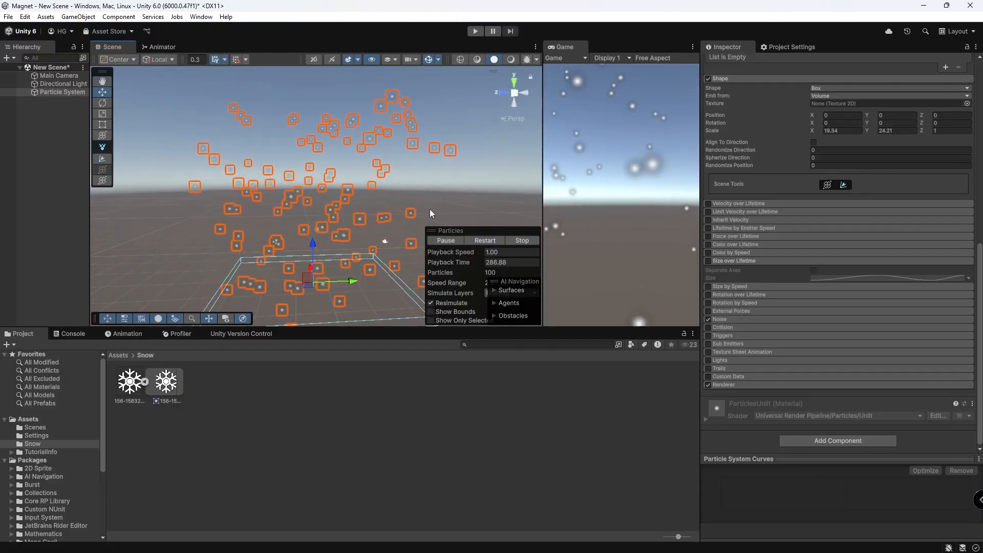
left_click(722, 318)
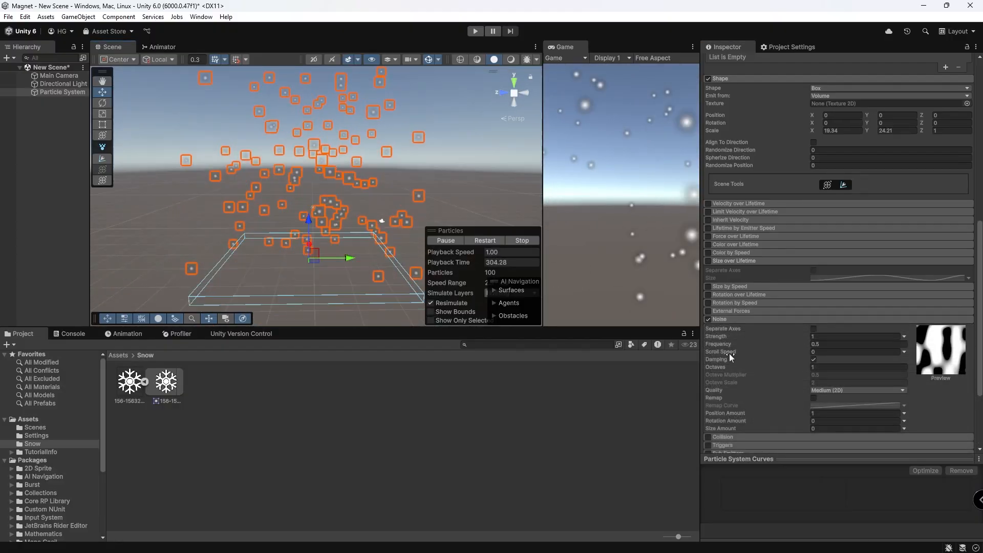
Step: Set the Noise module's Scroll Speed to 0.72 and its Strength to 3.98
left_click_drag(718, 352, 732, 352)
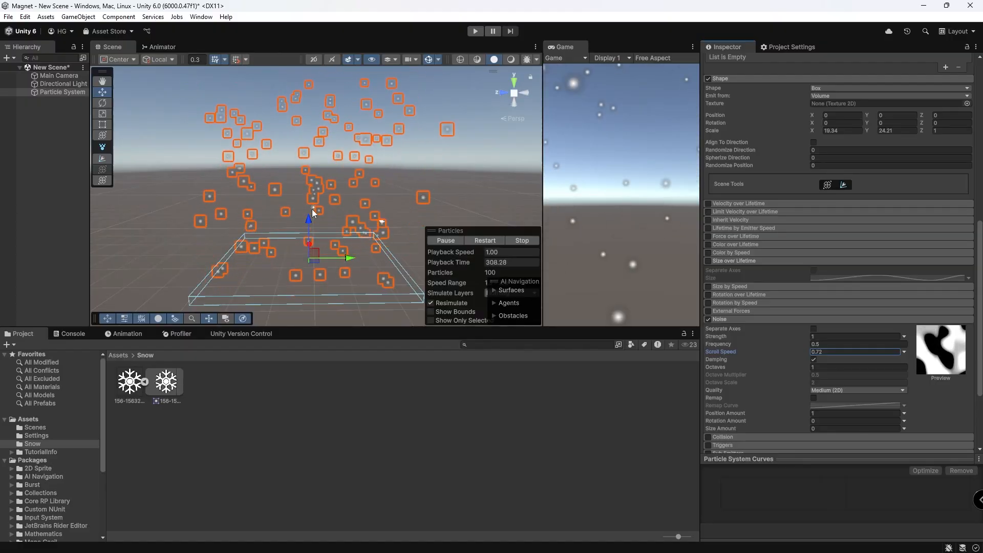
right_click_drag(312, 209, 323, 181)
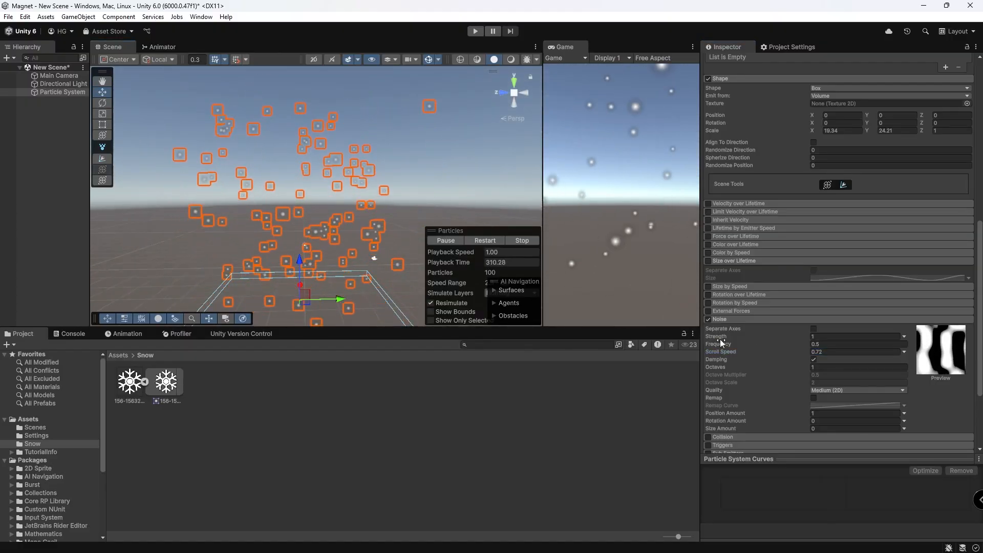
left_click_drag(715, 336, 778, 337)
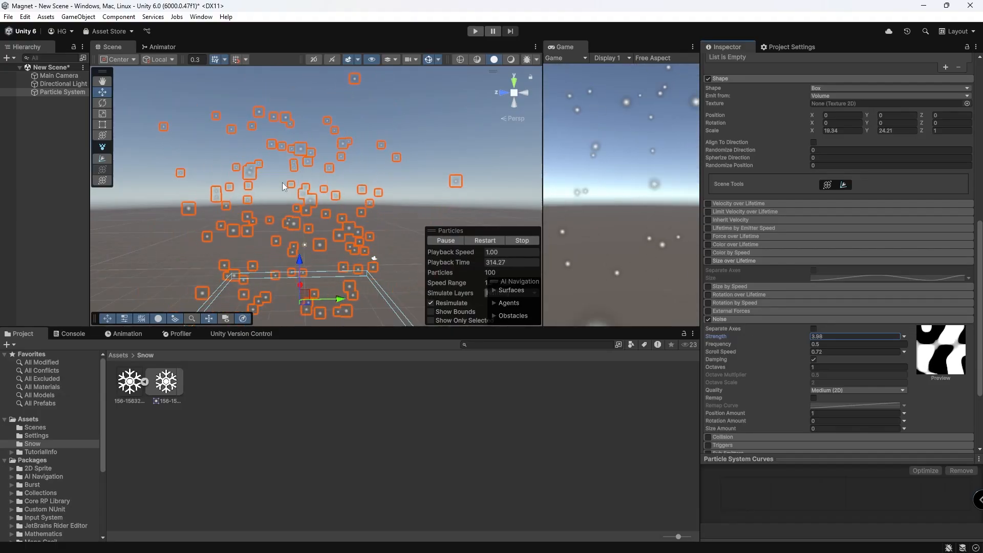
right_click_drag(282, 183, 306, 270)
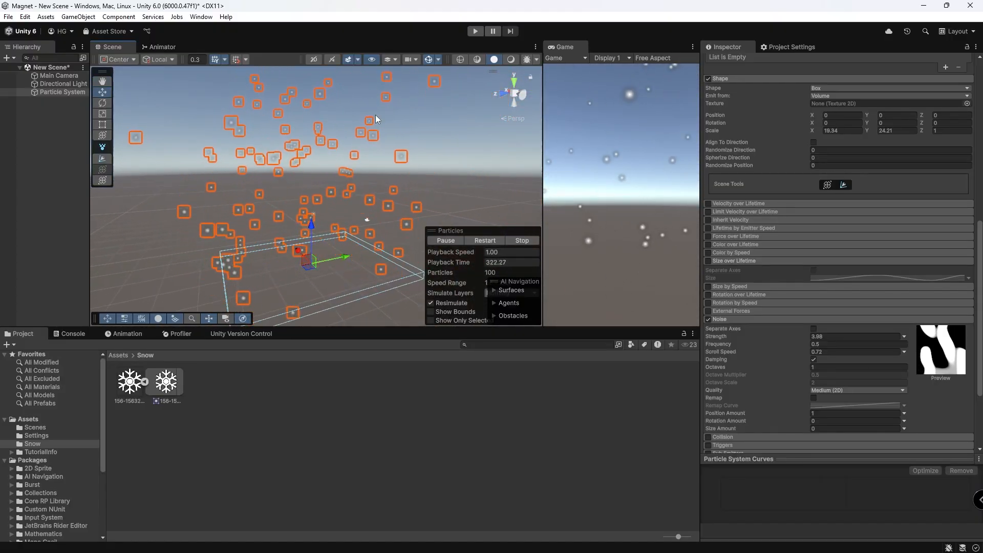
Step: Set the particle system's X rotation to 90 and raise it to a Y position of 22.29 so it emits downwards
left_click(844, 111)
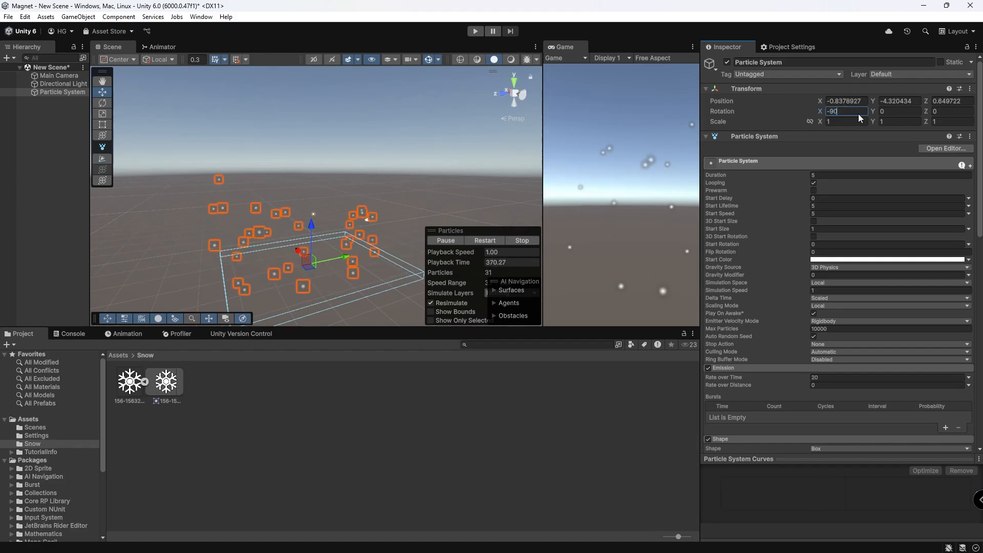
type("90")
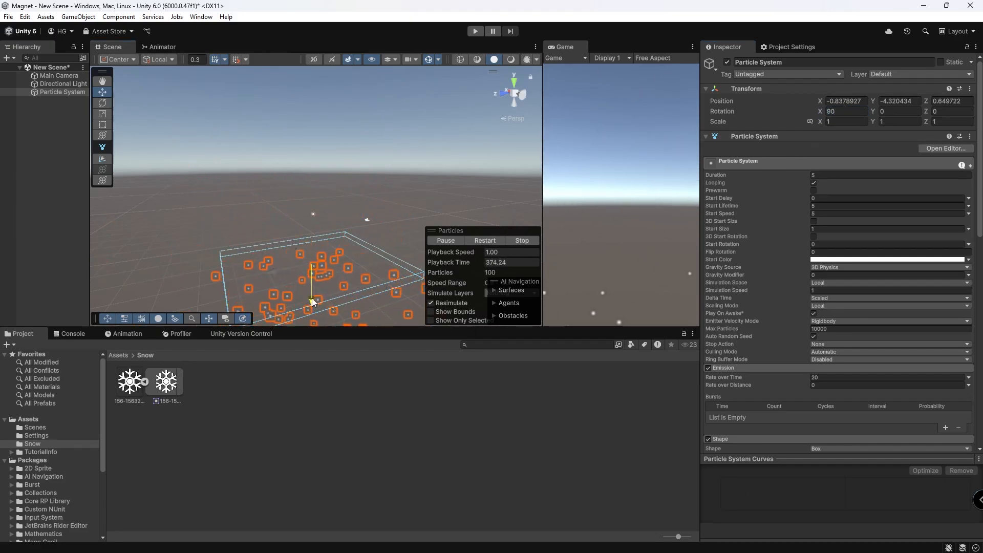
left_click_drag(312, 302, 308, 94)
right_click_drag(368, 186, 266, 242)
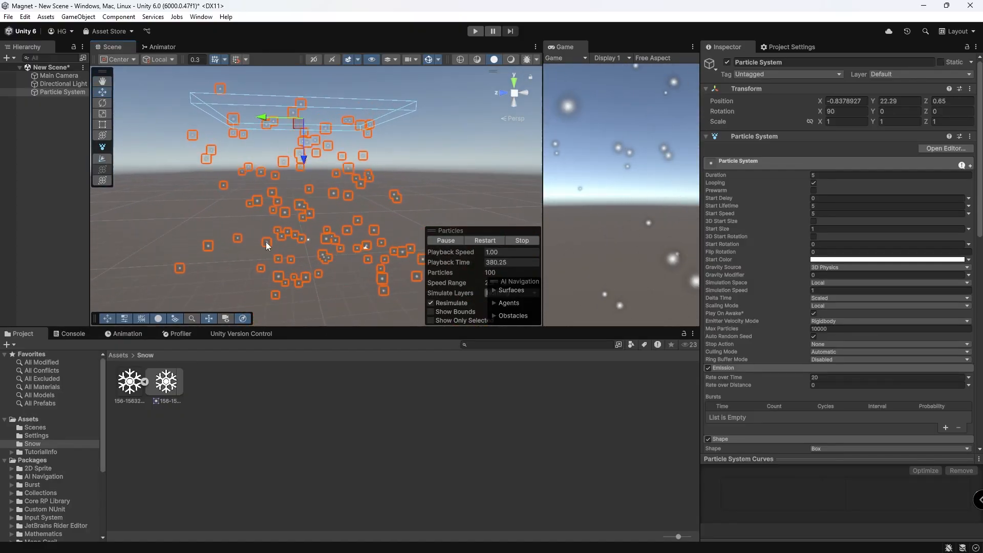
Step: Check the Gravity Source options, keep 3D Physics, and set the Gravity Modifier to 1
scroll(753, 391, "down", 5)
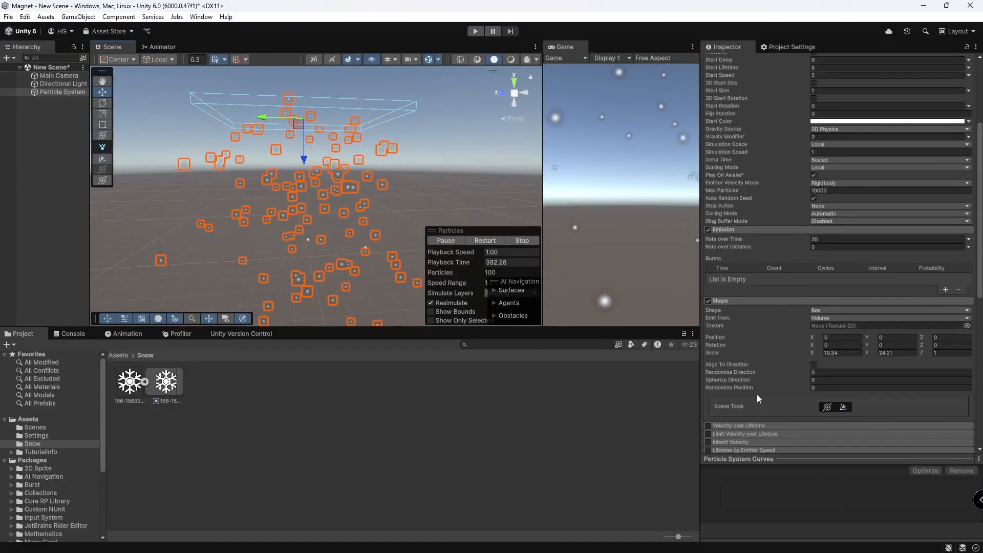
scroll(754, 411, "up", 3)
left_click(772, 212)
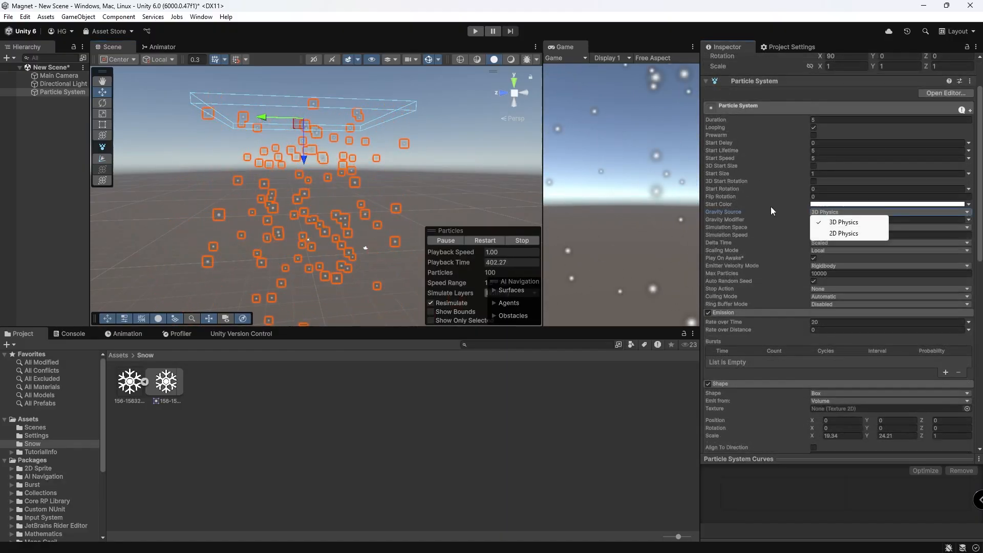
left_click(752, 211)
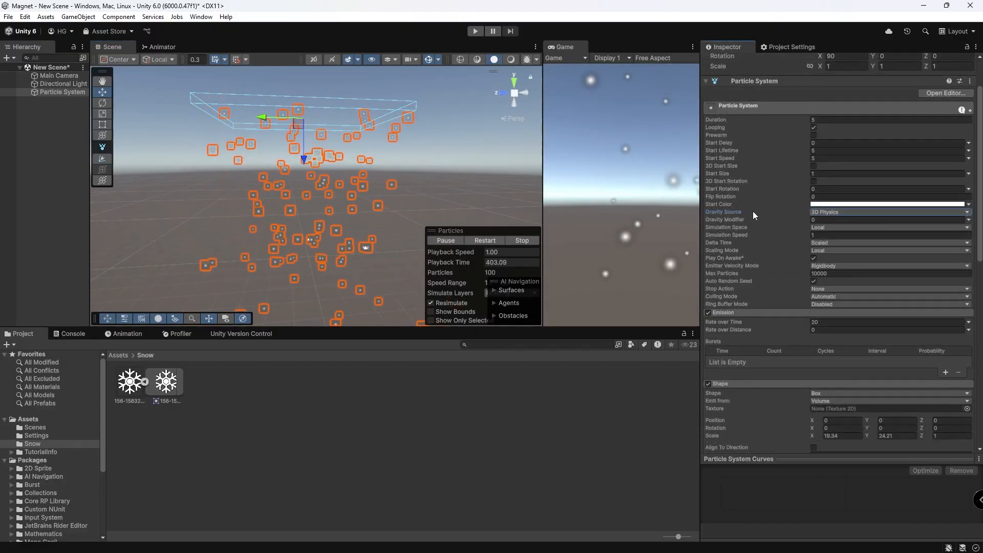
left_click(822, 212)
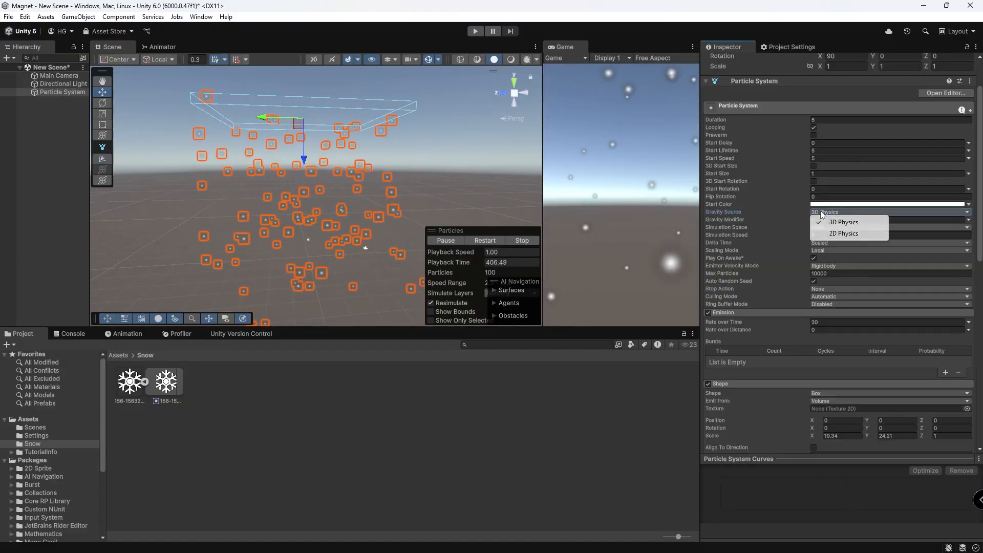
left_click(797, 216)
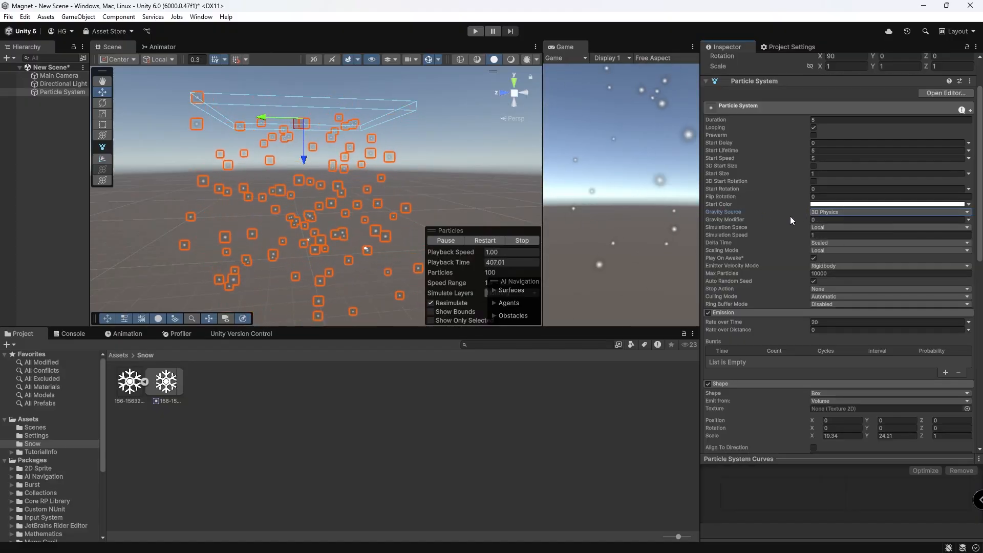
left_click(723, 219)
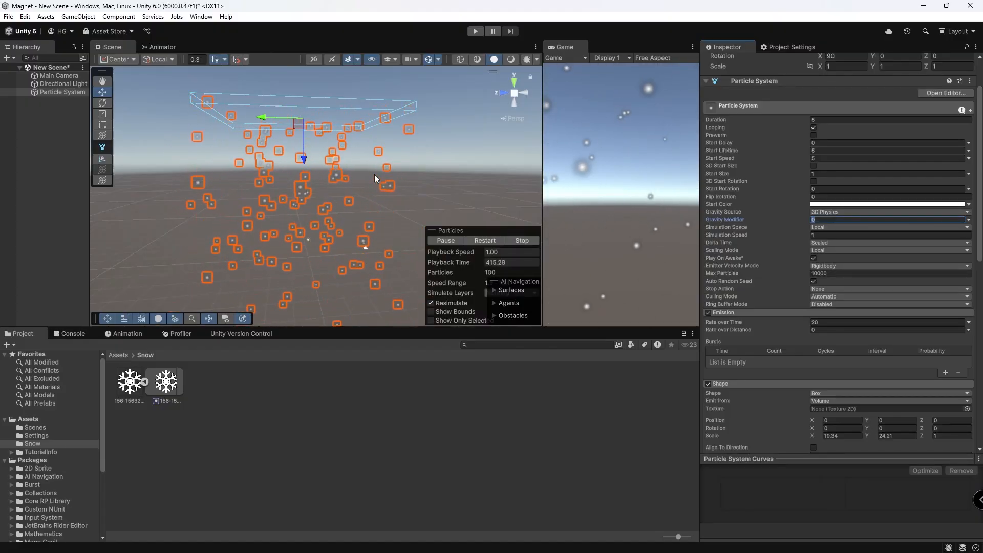
type("1")
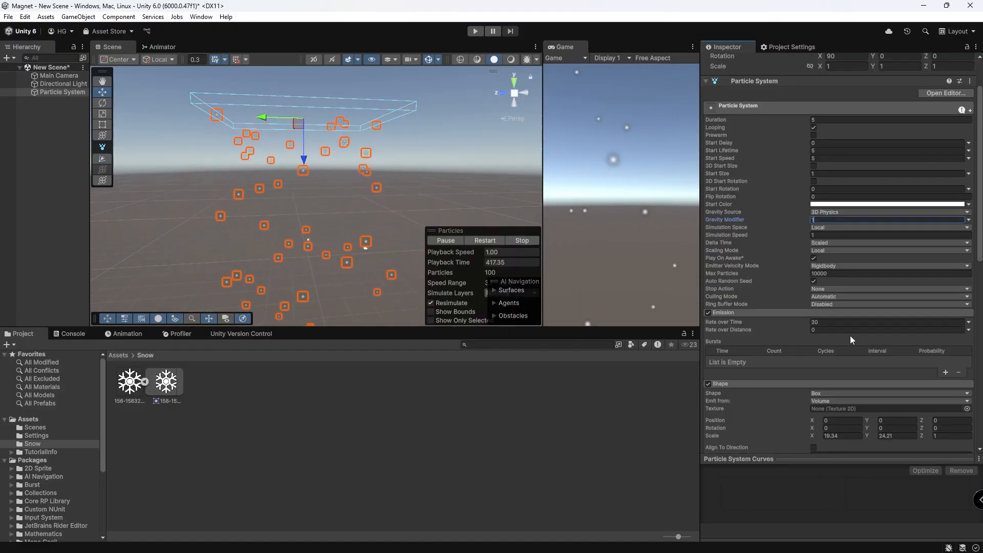
Step: Enable the particle system's Collision module
scroll(777, 381, "down", 1)
scroll(777, 381, "down", 14)
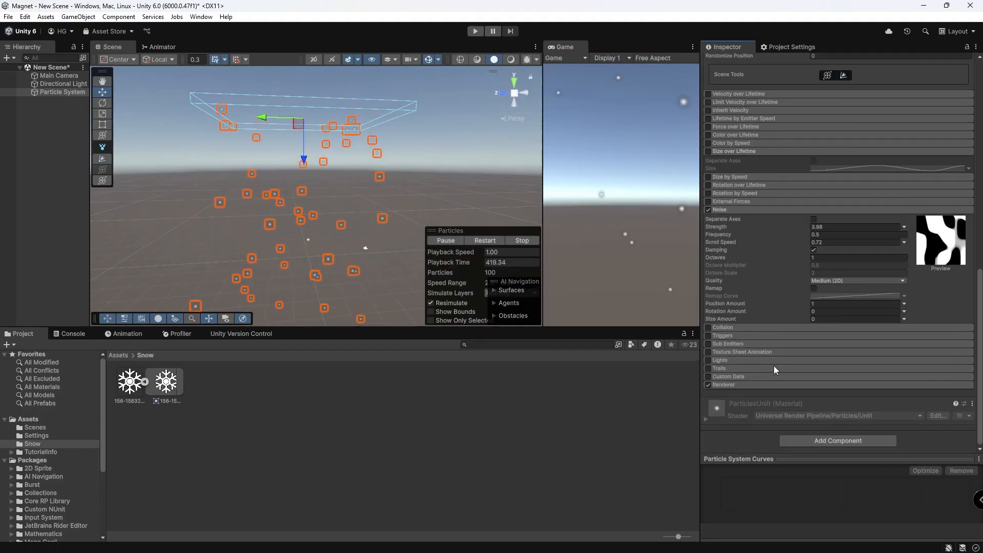
left_click(708, 328)
Step: Add a cube at about X -18.8, Z 15.7 below the emitter and enlarge it into a wide floor
right_click(40, 128)
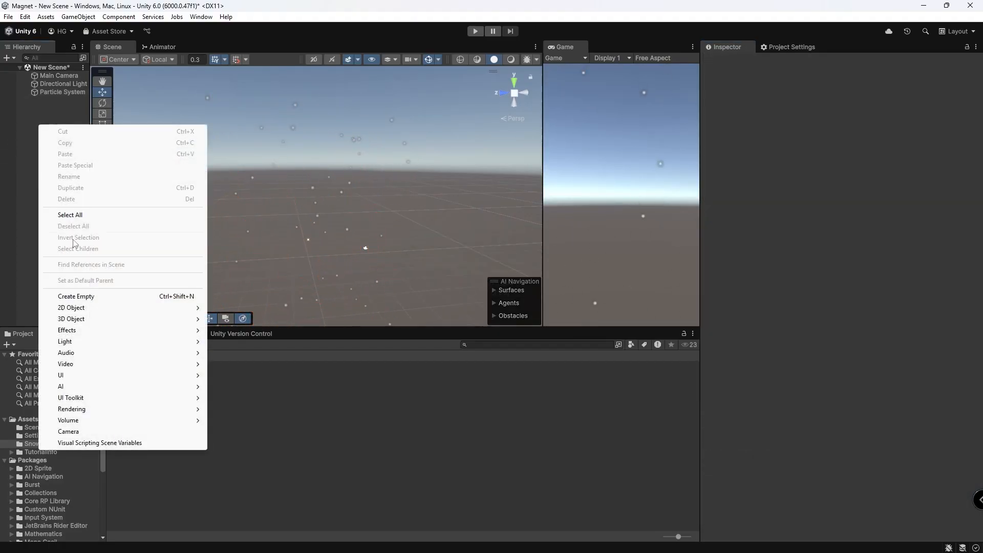
mouse_move(90, 320)
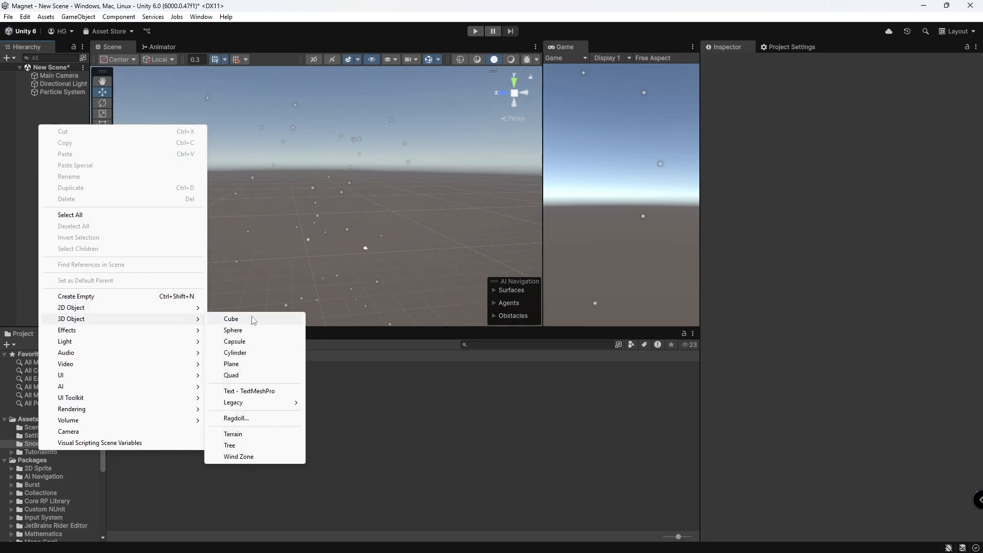
left_click(231, 319)
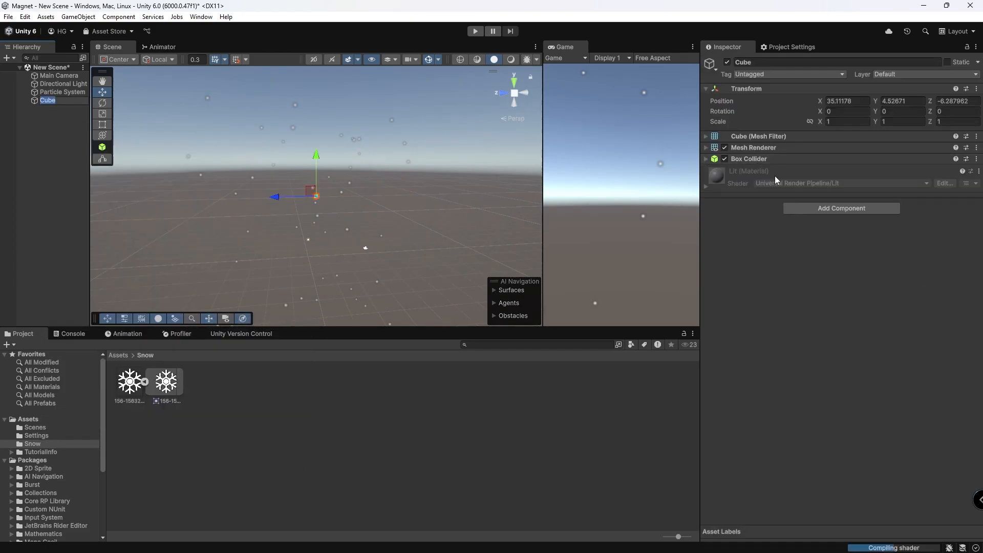
right_click_drag(342, 163, 342, 202)
left_click_drag(327, 192, 361, 249)
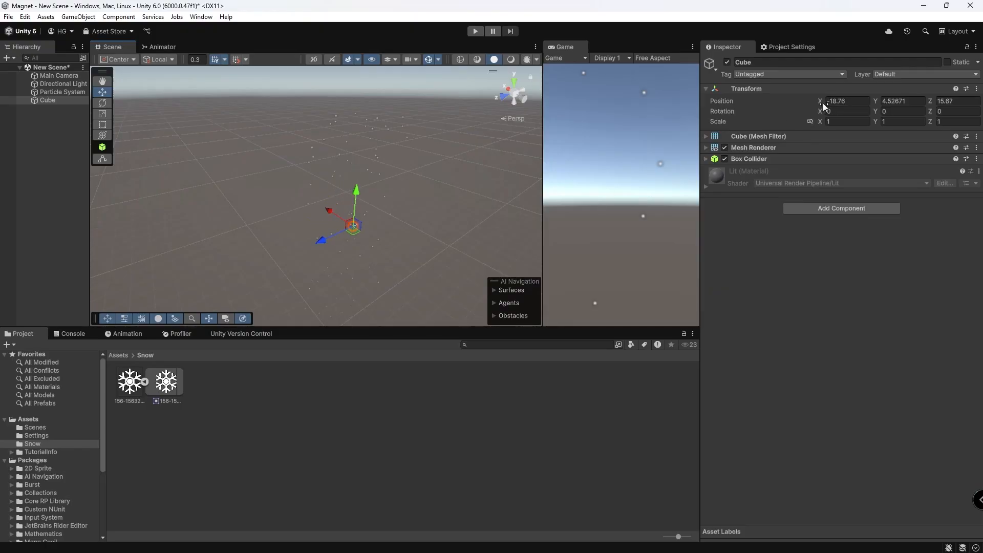
left_click_drag(820, 122, 478, 225)
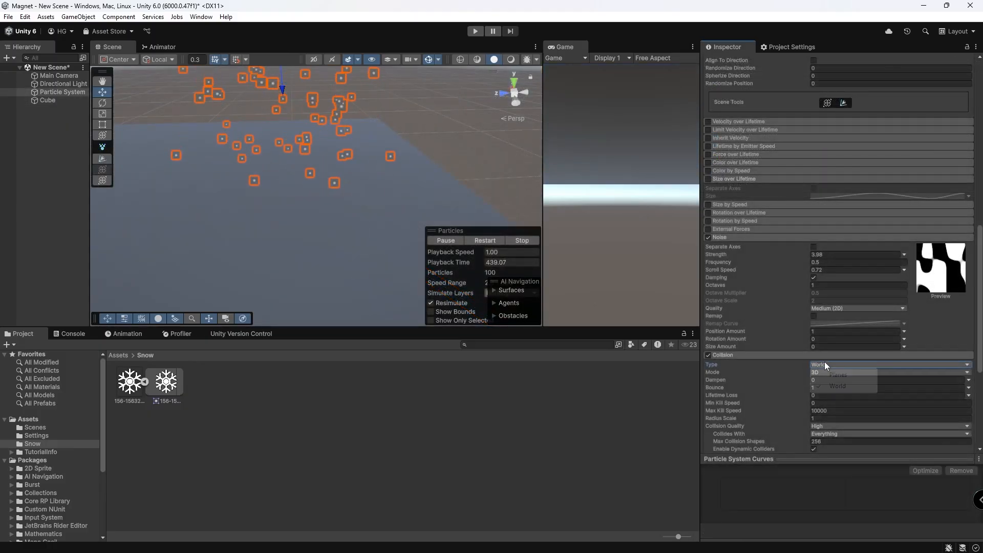
Step: Set the particle system's Collision type to World
left_click(824, 364)
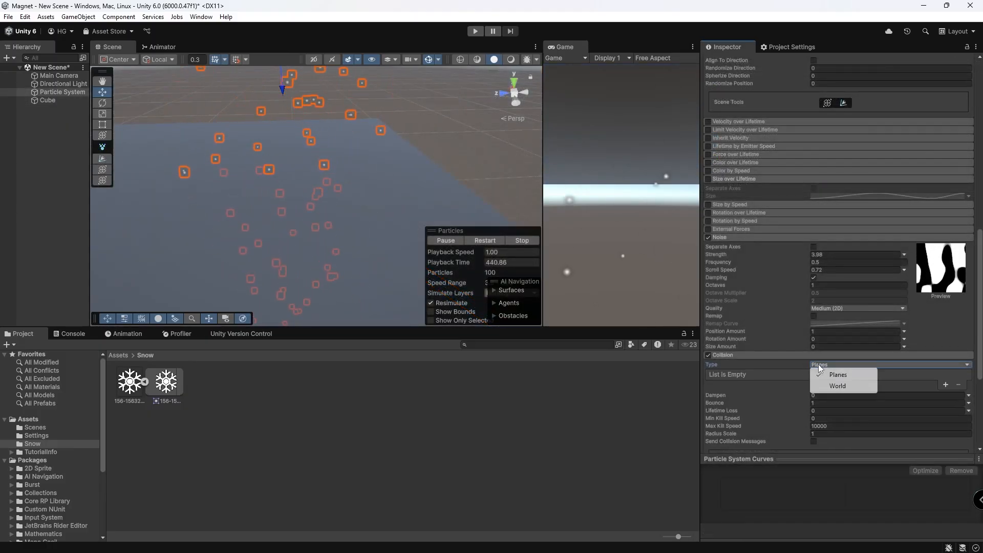
left_click(838, 386)
right_click_drag(424, 201, 365, 131)
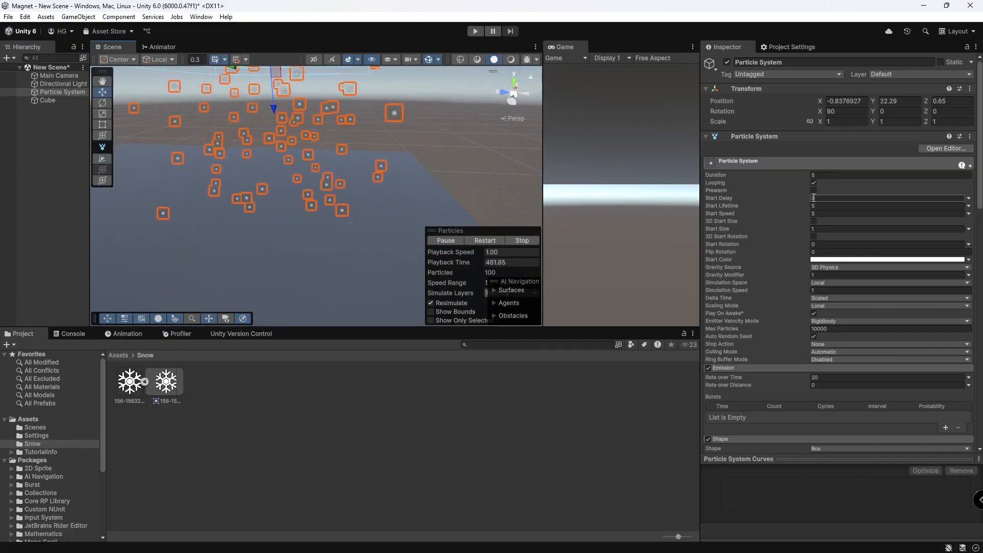
Step: Set the particle system's Gravity Modifier to 2.98 and return to the Collision module's settings
left_click_drag(723, 275, 760, 277)
right_click_drag(407, 194, 407, 149)
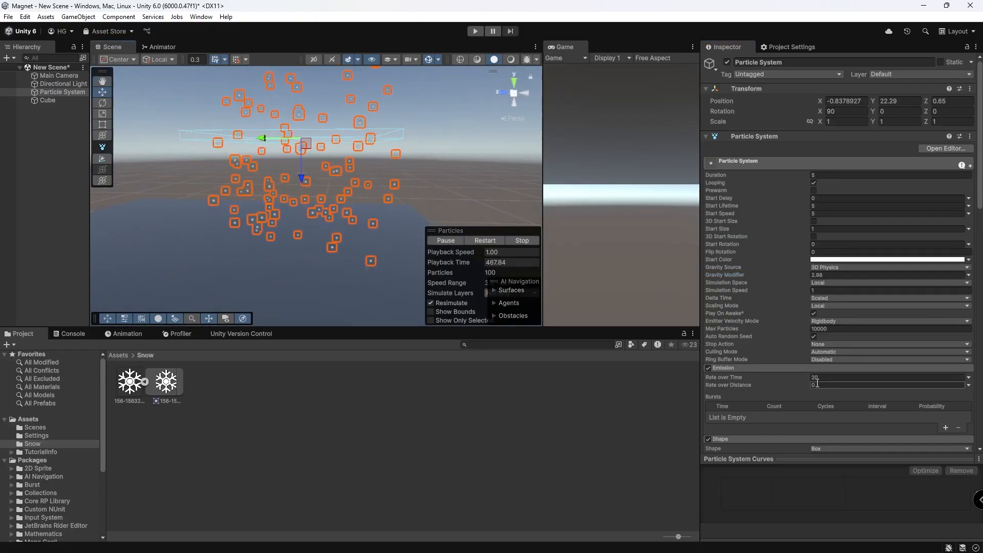
scroll(819, 389, "down", 9)
scroll(764, 384, "down", 9)
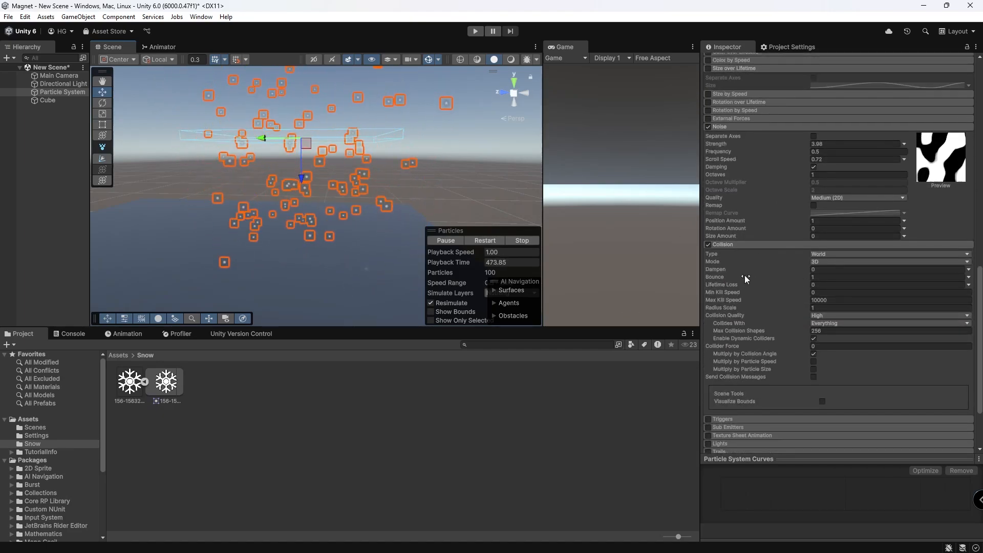
Step: Set the Collision module's Bounce to 0 and view the particles landing on the floor
left_click(819, 277)
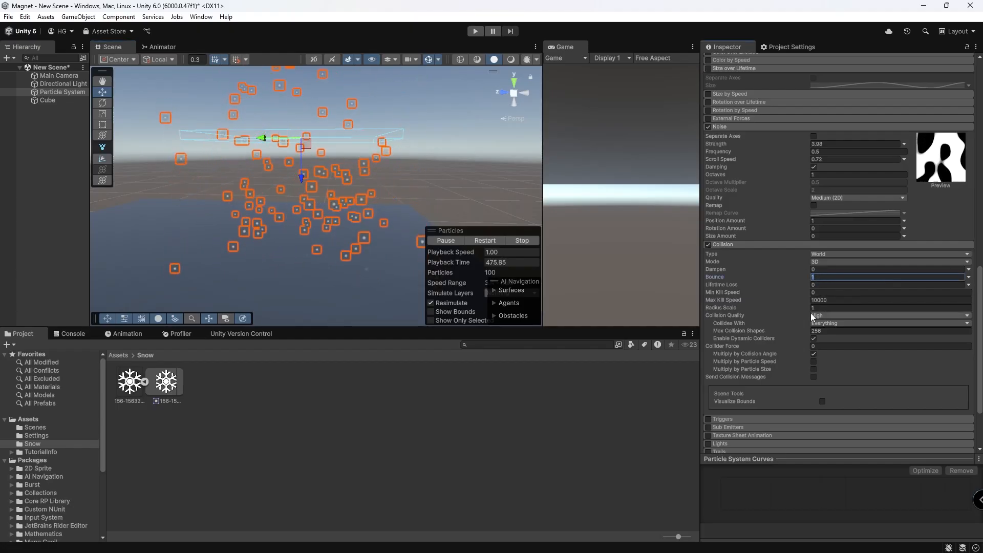
type("0")
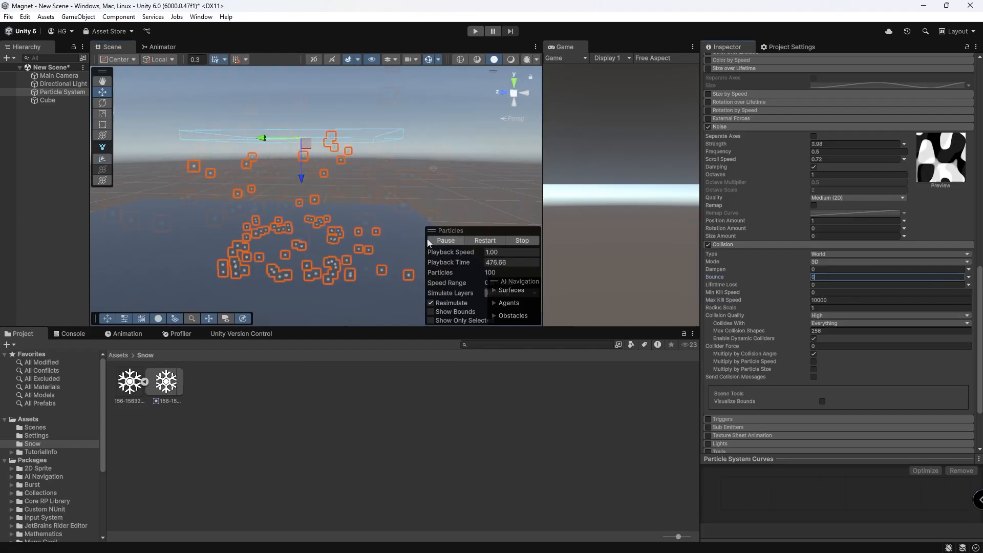
right_click_drag(439, 120, 428, 171)
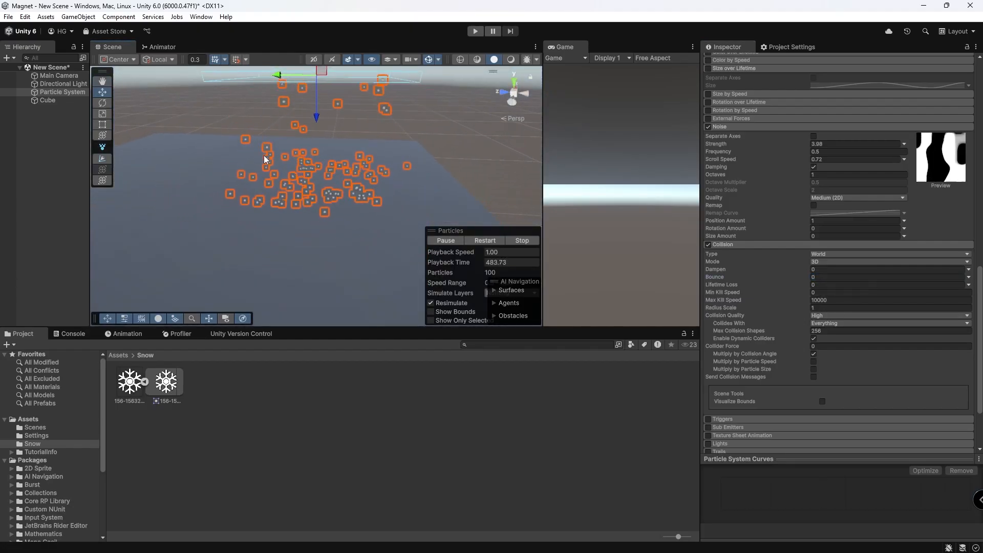
right_click_drag(333, 232, 325, 221)
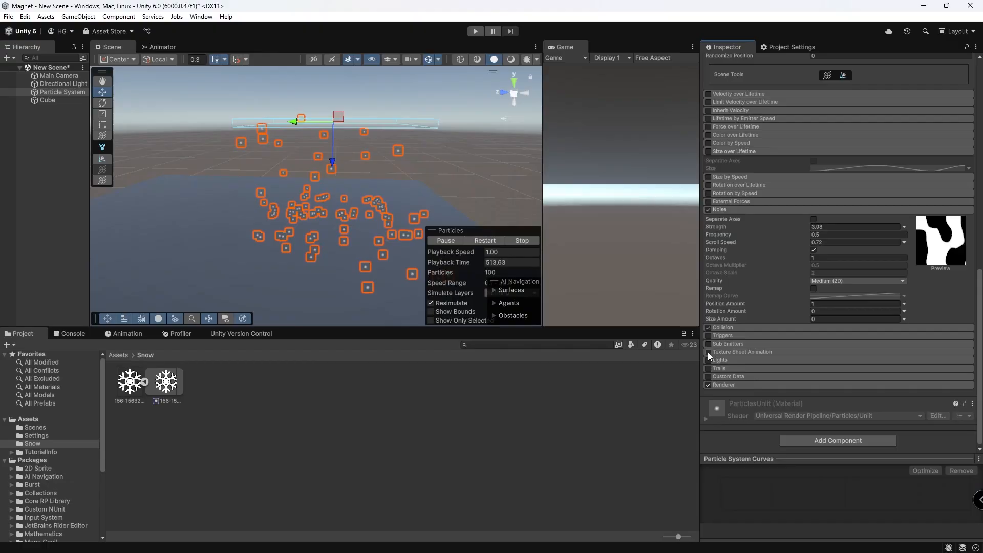
Step: Enable the Texture Sheet Animation module, set its mode to Sprites and assign the snowflake sprite from the Snow folder
left_click(717, 352)
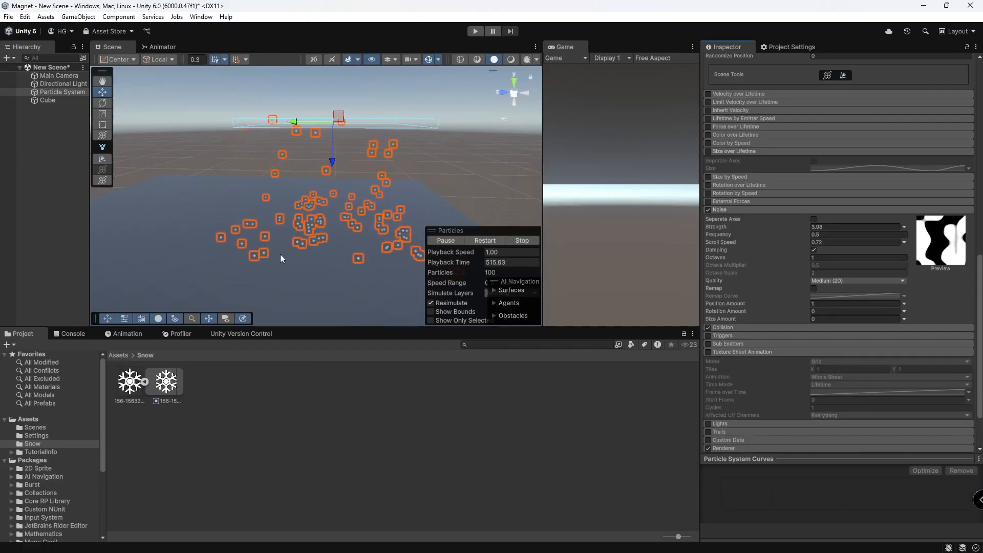
left_click(707, 353)
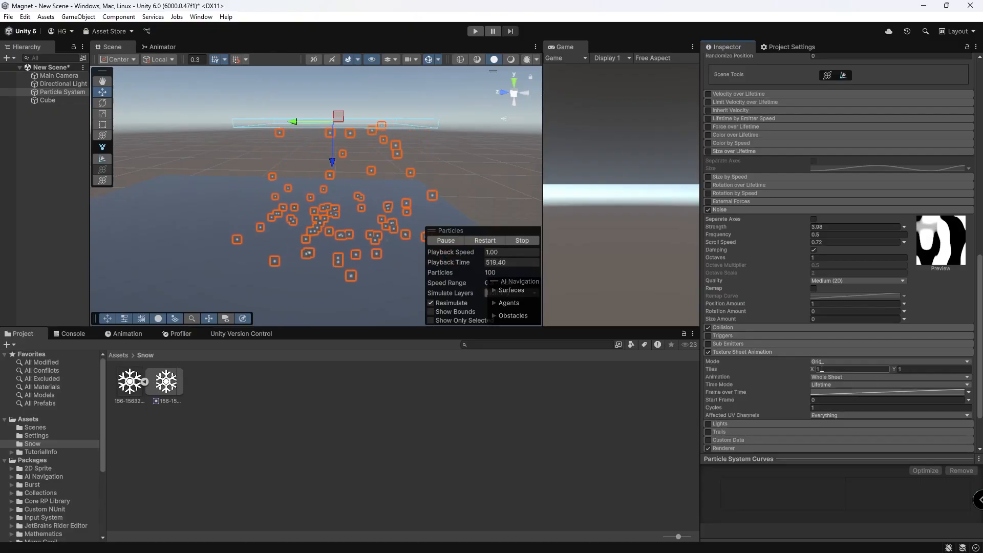
left_click(833, 384)
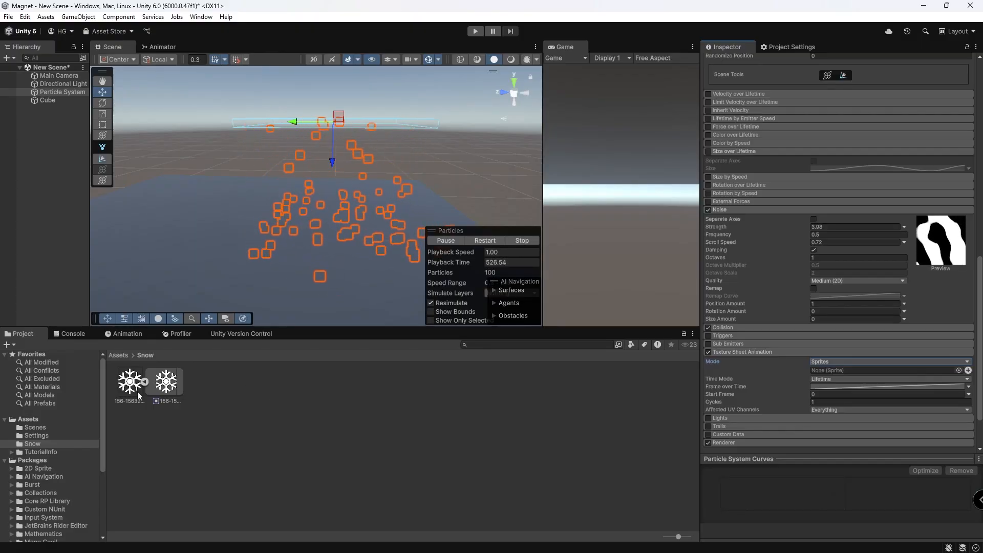
scroll(823, 345, "down", 2)
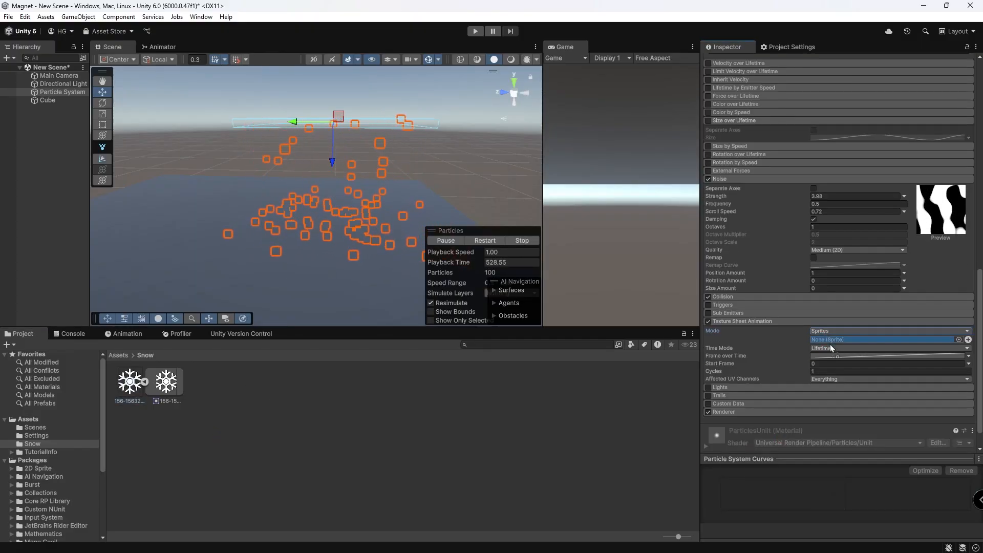
left_click_drag(199, 365, 870, 340)
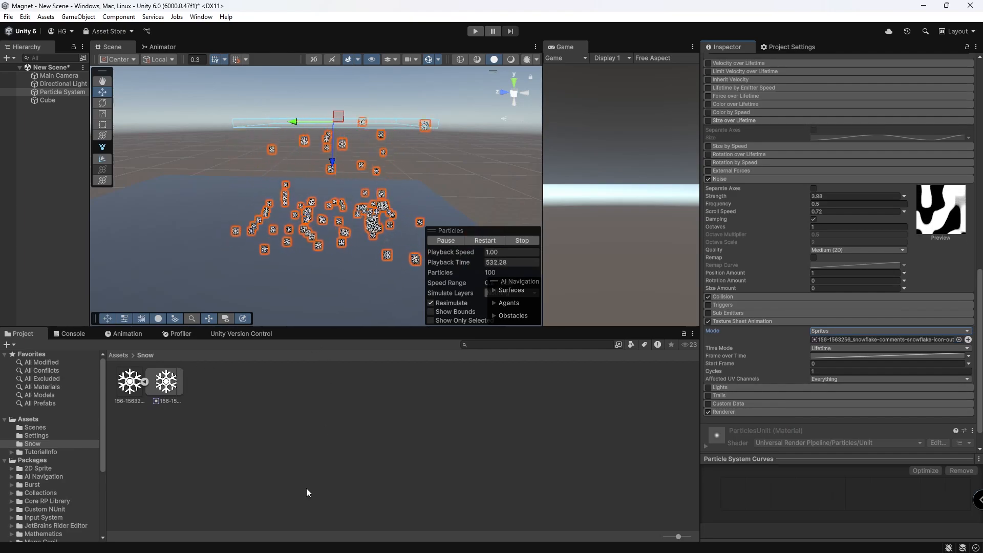
Step: Examine the snowflake texture's import settings, then reselect the particle system and view its snowflakes from several angles
left_click(130, 383)
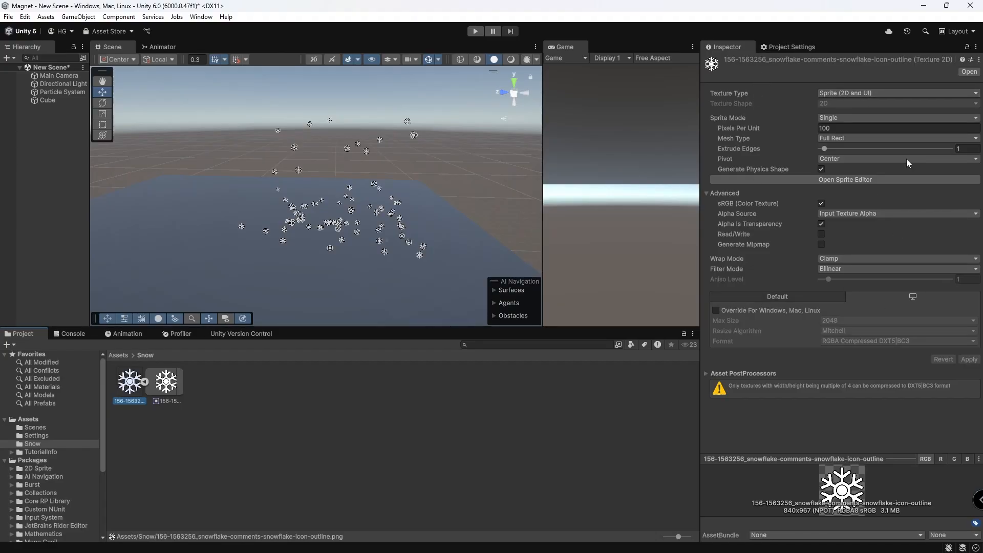
left_click_drag(409, 196, 441, 192, "alt")
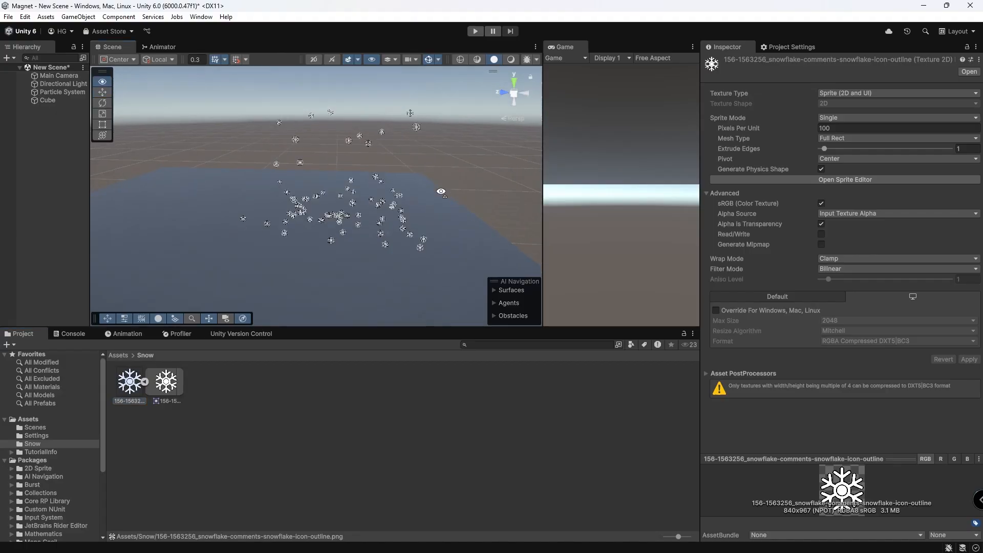
left_click(60, 92)
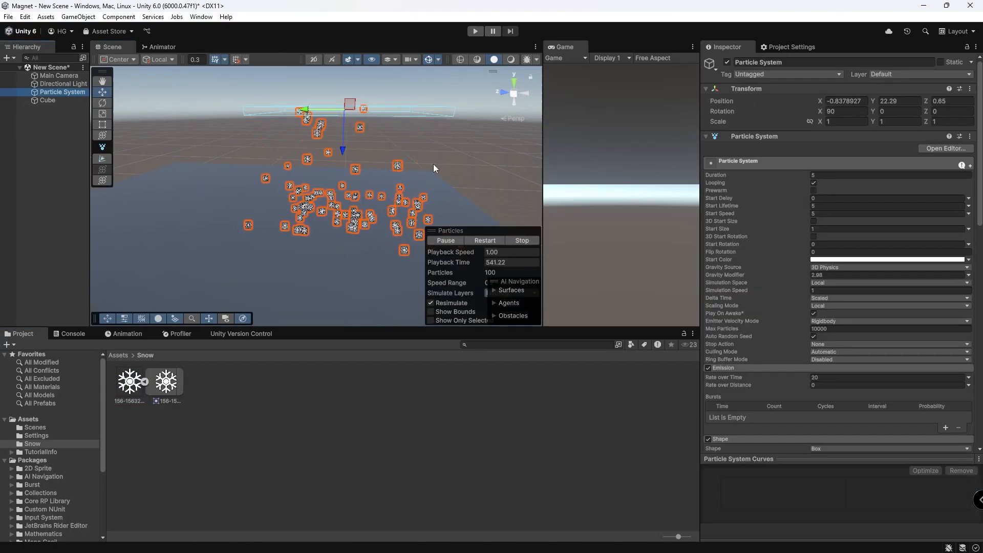
right_click_drag(433, 164, 411, 152)
key("s")
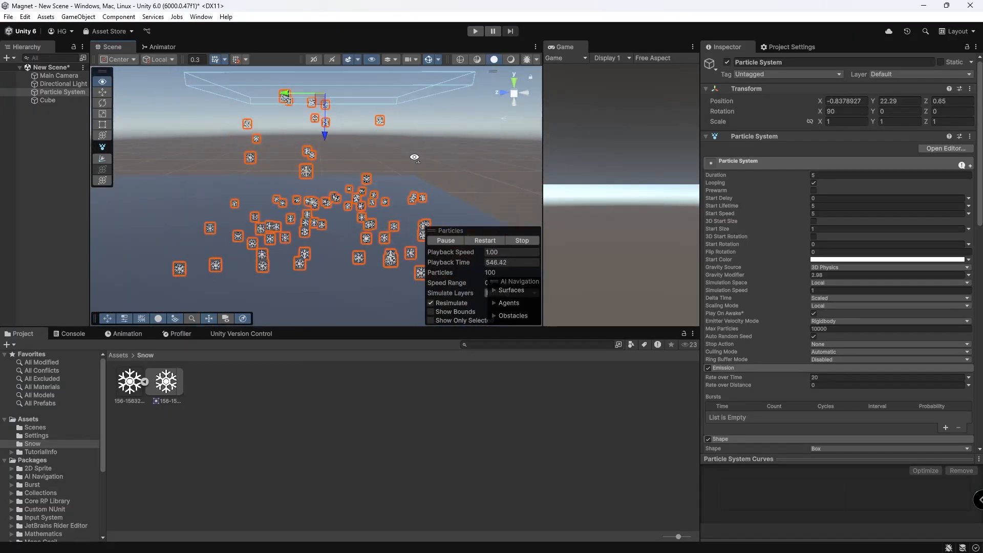
scroll(830, 361, "down", 10)
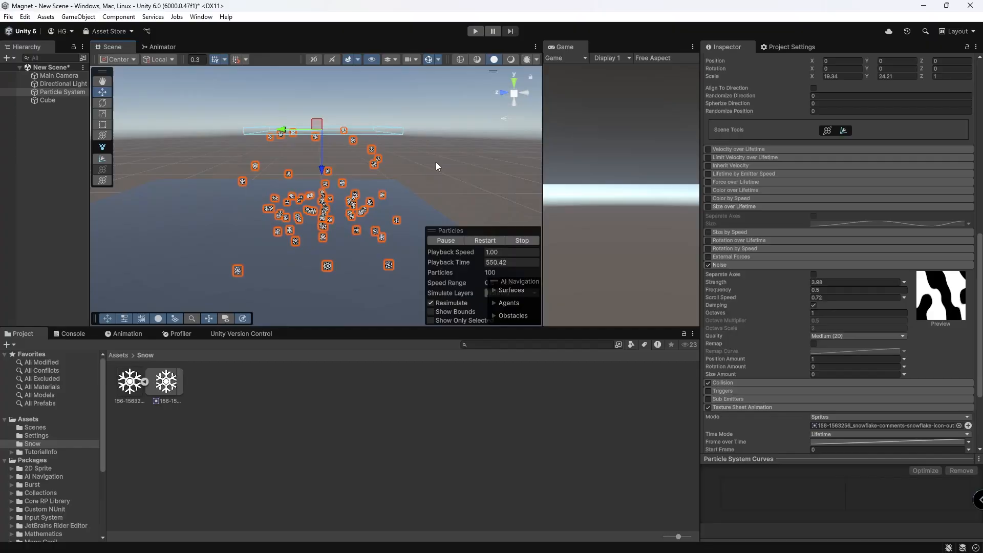
key("s")
right_click_drag(436, 164, 430, 141)
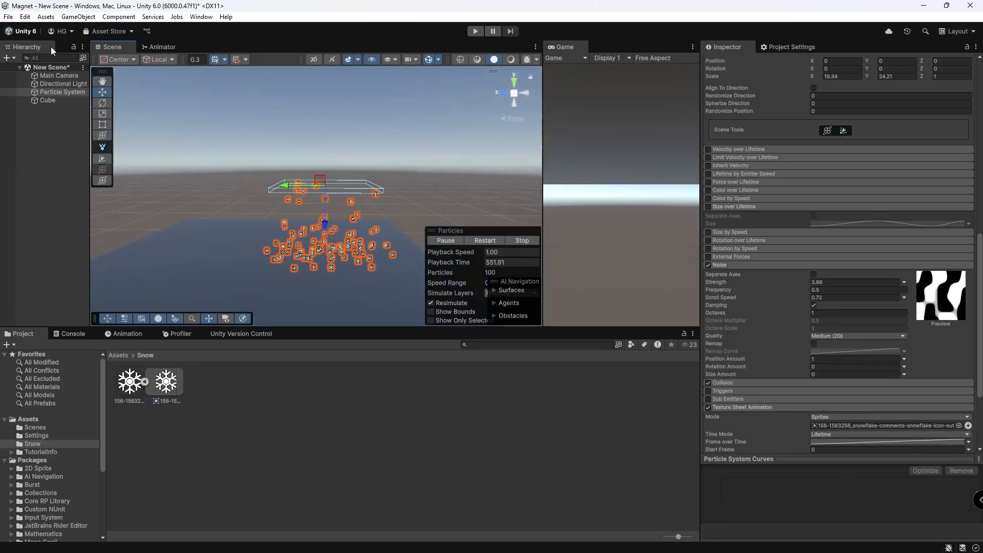
Step: Set the Main Camera's background type to Solid Color with the near-black colour 0F1114
left_click(62, 76)
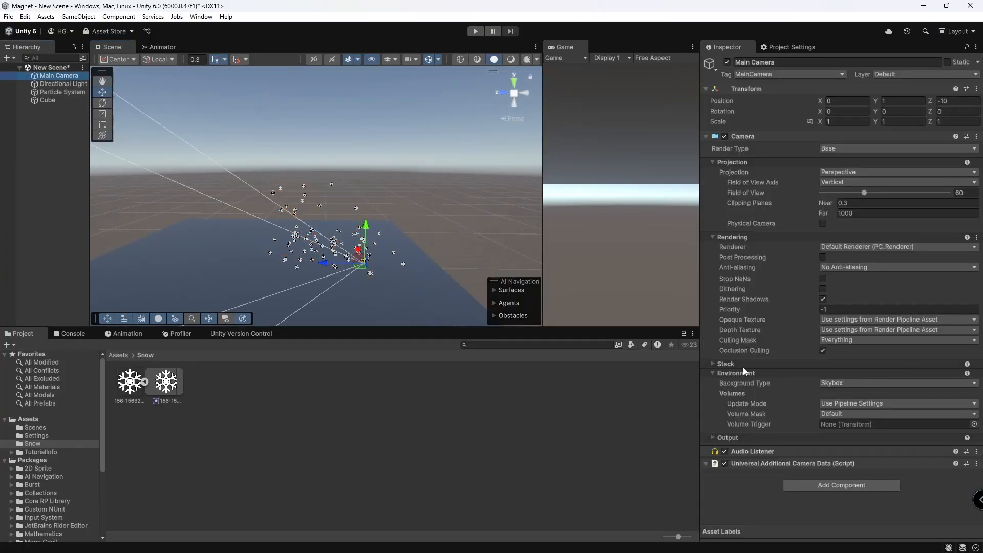
left_click(845, 383)
left_click(851, 400)
left_click(843, 393)
mouse_move(906, 400)
left_mouse_down()
mouse_move(919, 393)
mouse_move(891, 409)
left_mouse_up()
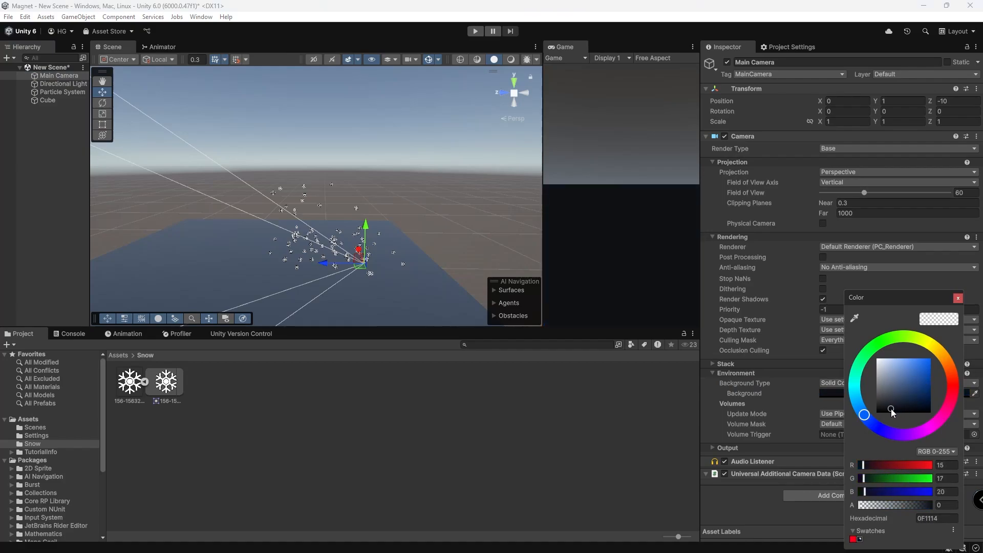
left_click(956, 298)
Step: Frame the snowfall with the Main Camera by moving it to Y 26, Z -37 and setting its X rotation to 30.55
left_click_drag(361, 256, 536, 187)
mouse_move(379, 241)
right_mouse_down()
mouse_move(363, 138)
mouse_move(377, 256)
right_mouse_up()
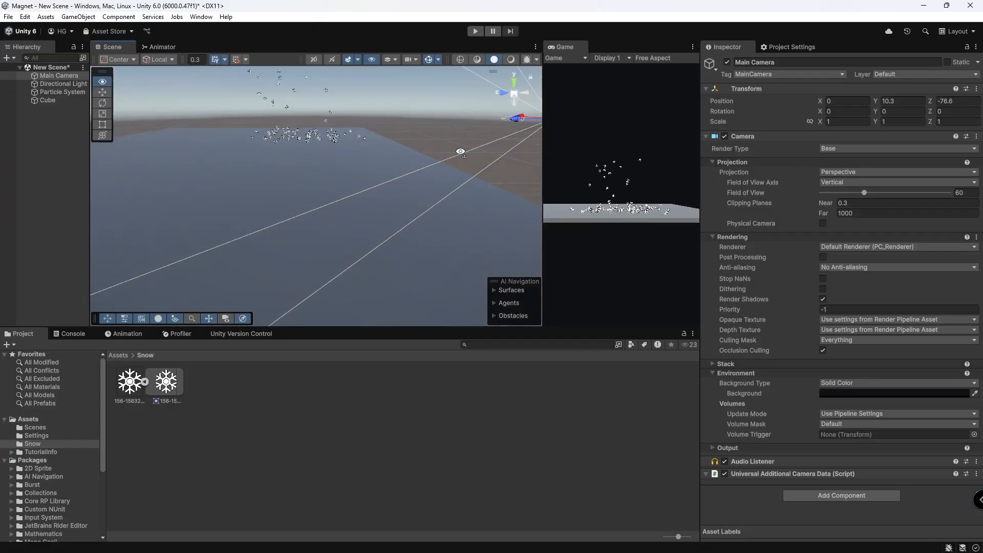
double_click(61, 93)
double_click(61, 75)
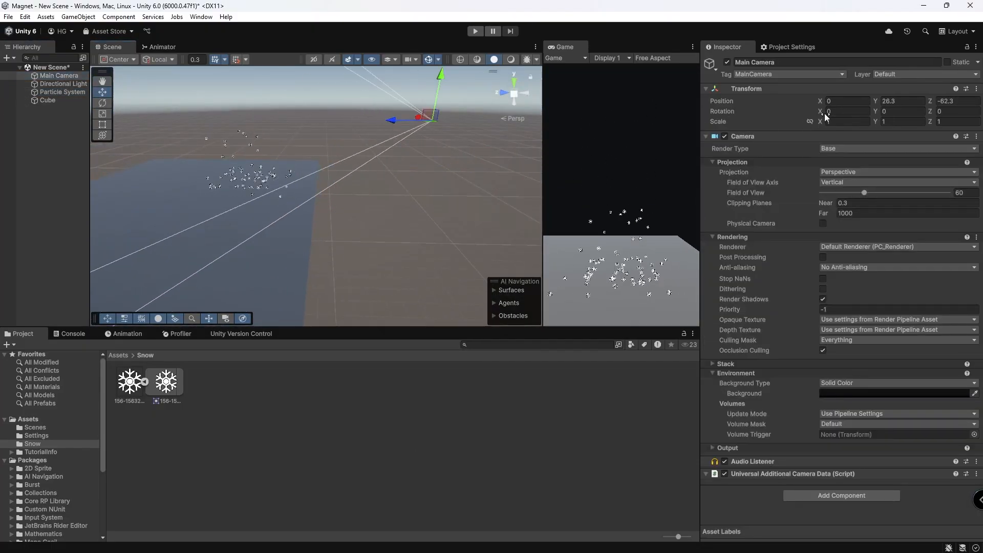
left_click_drag(823, 112, 375, 164)
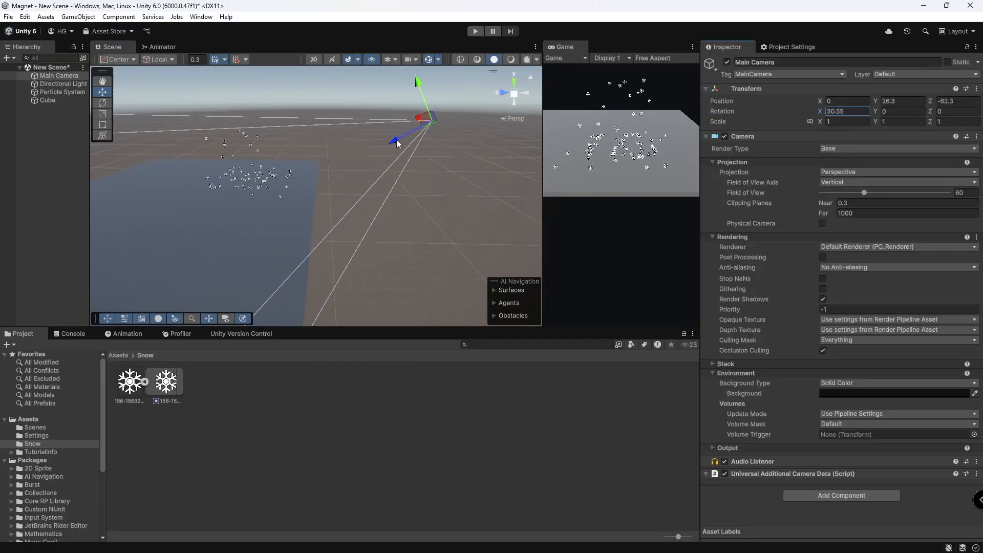
left_click_drag(413, 131, 349, 127)
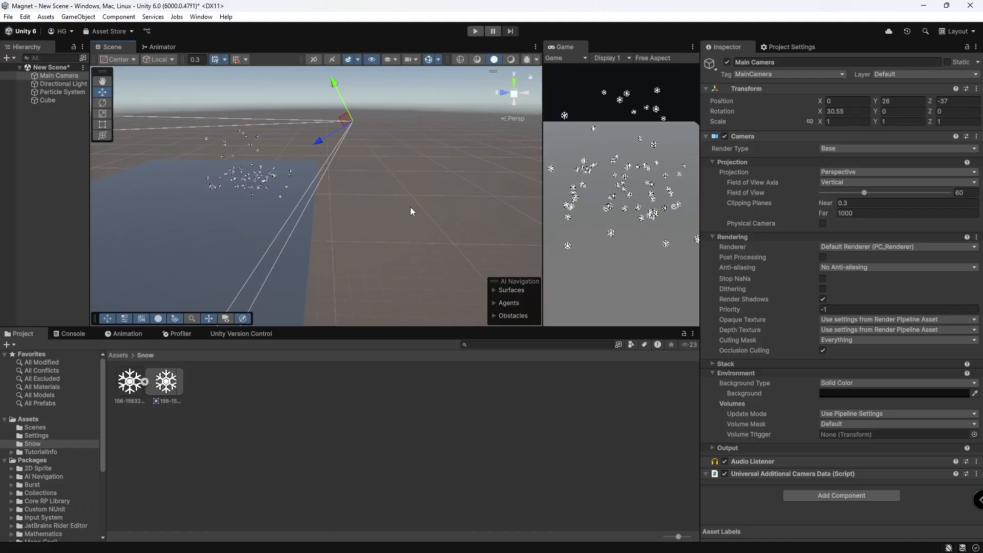
right_click_drag(412, 211, 299, 179)
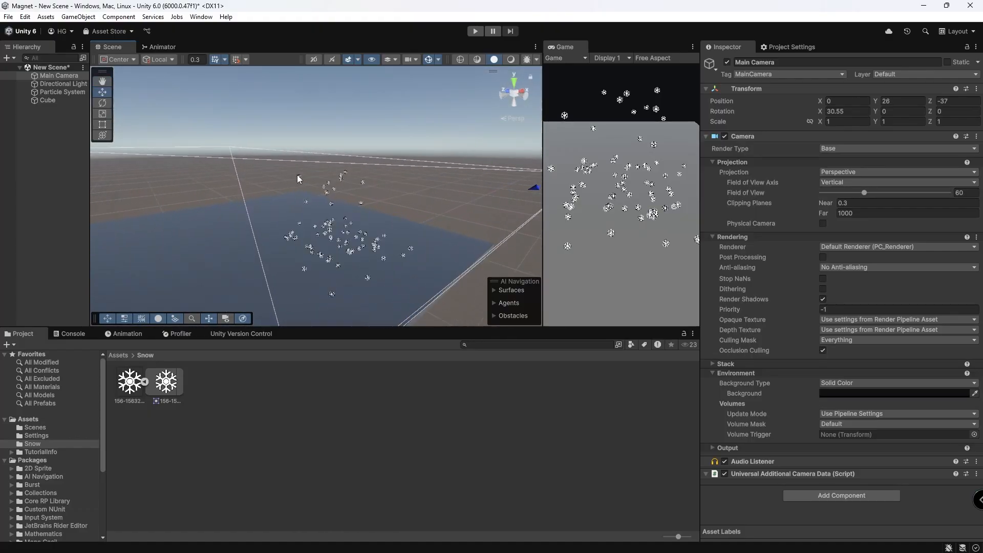
Step: Preview the snowfall in a maximized Game view and restore the normal layout
key("shift+space")
left_click(976, 46)
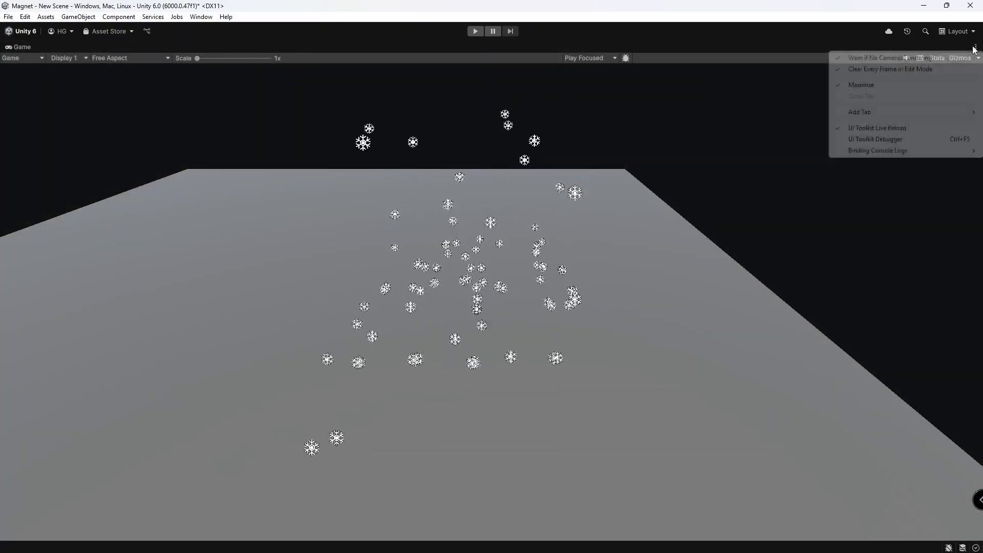
left_click(863, 83)
Step: Select the particle system and set its Gravity Modifier to 0
right_click_drag(353, 171, 333, 184)
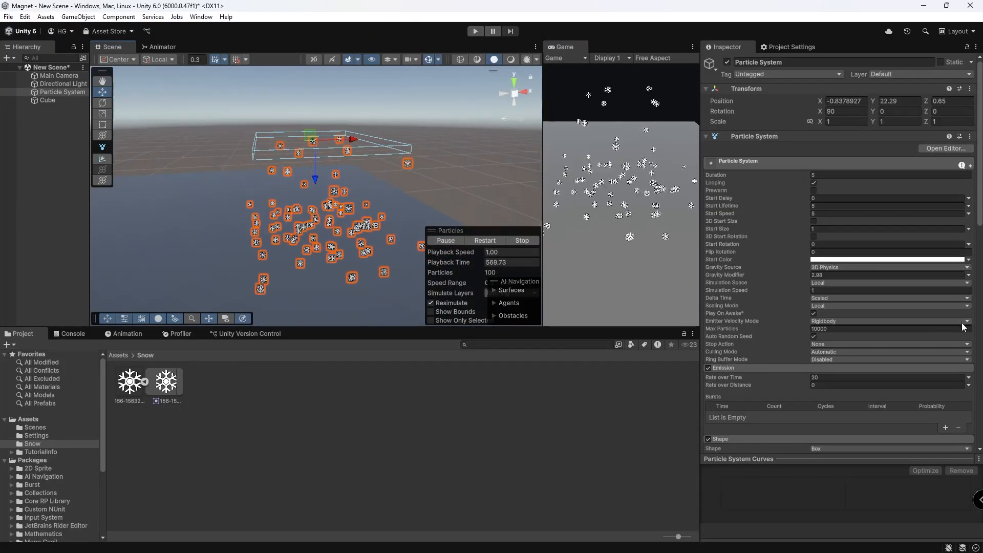
scroll(720, 297, "down", 5)
scroll(752, 318, "up", 4)
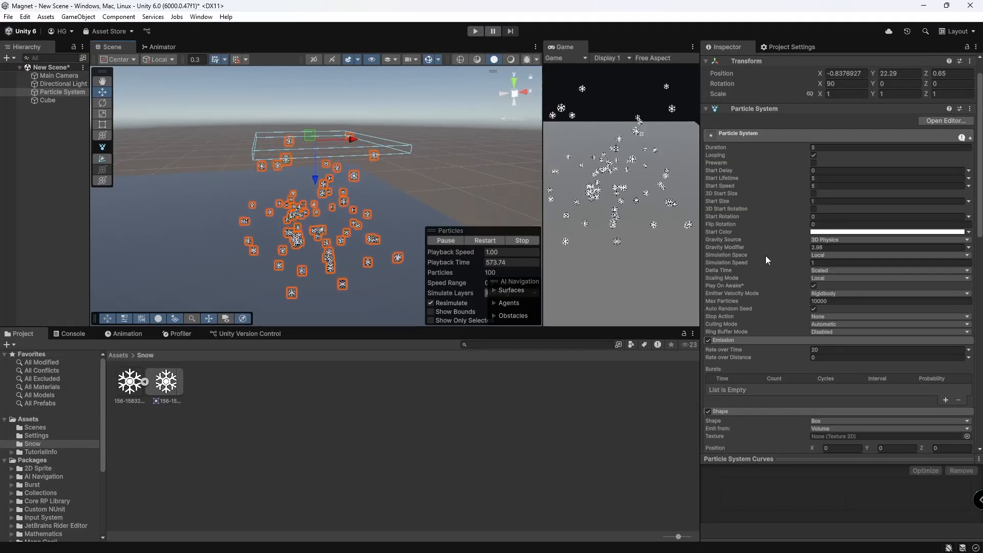
scroll(773, 269, "down", 3)
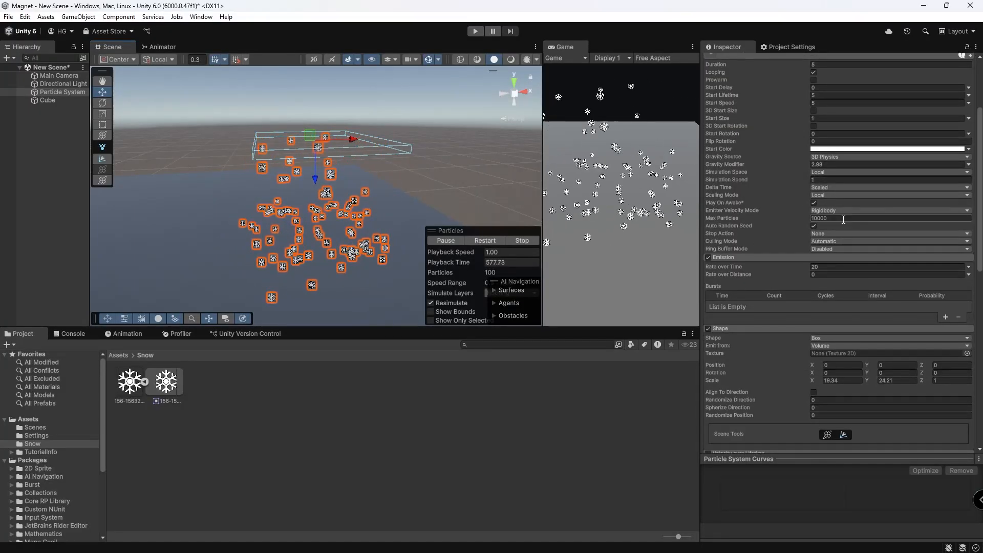
left_click(823, 164)
type("0")
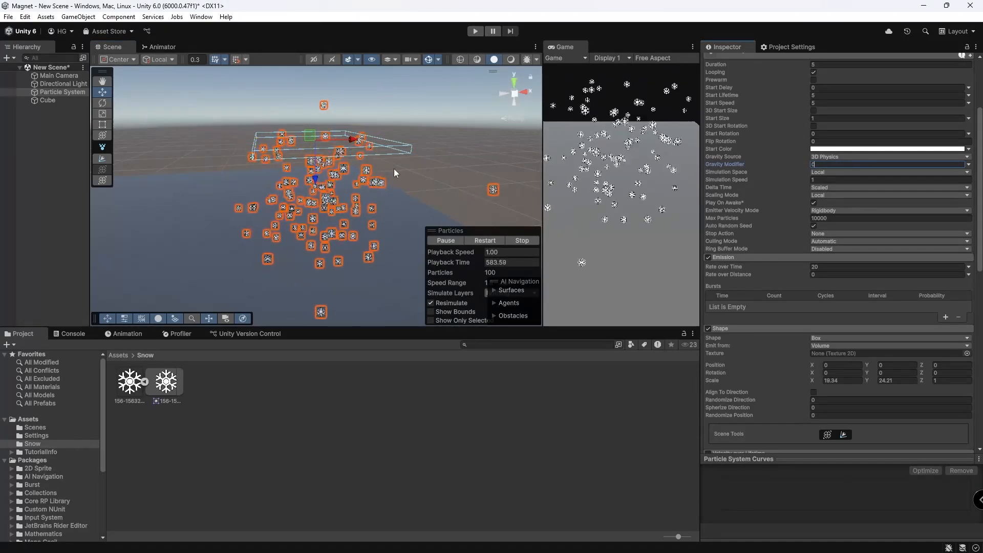
Step: Raise the particle system's emitter high above the floor, to about Y 68
right_click_drag(396, 173, 393, 209)
scroll(394, 212, "down", 5)
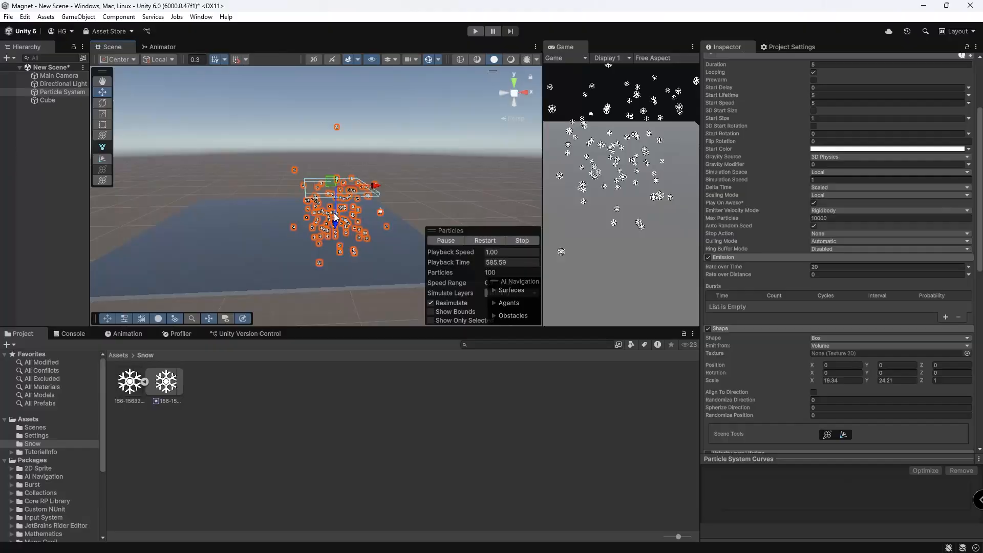
right_click_drag(379, 159, 382, 220)
Step: Enlarge the emitter's box Shape to a scale of X 86.51 and Y 178.5 so that it spans the floor
scroll(845, 356, "down", 10)
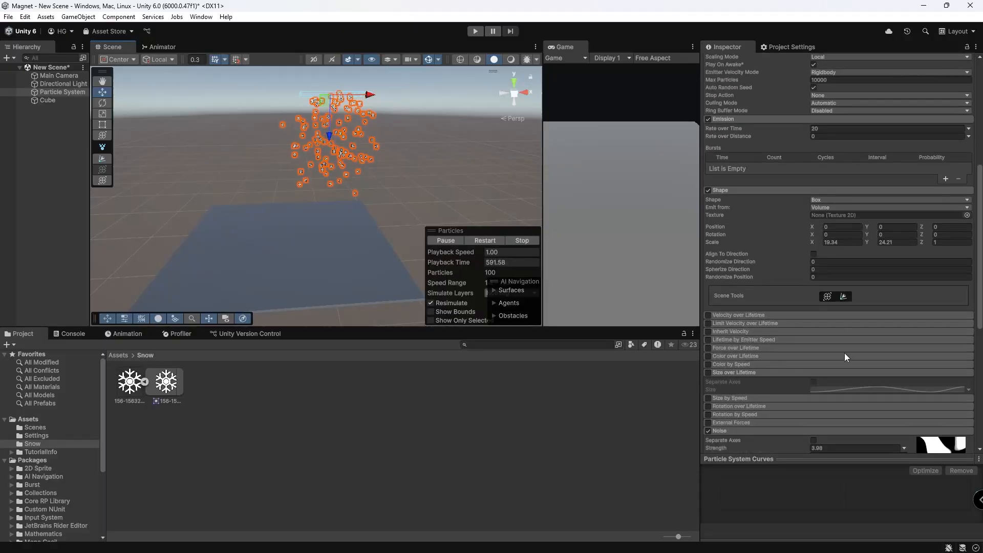
scroll(774, 354, "up", 4)
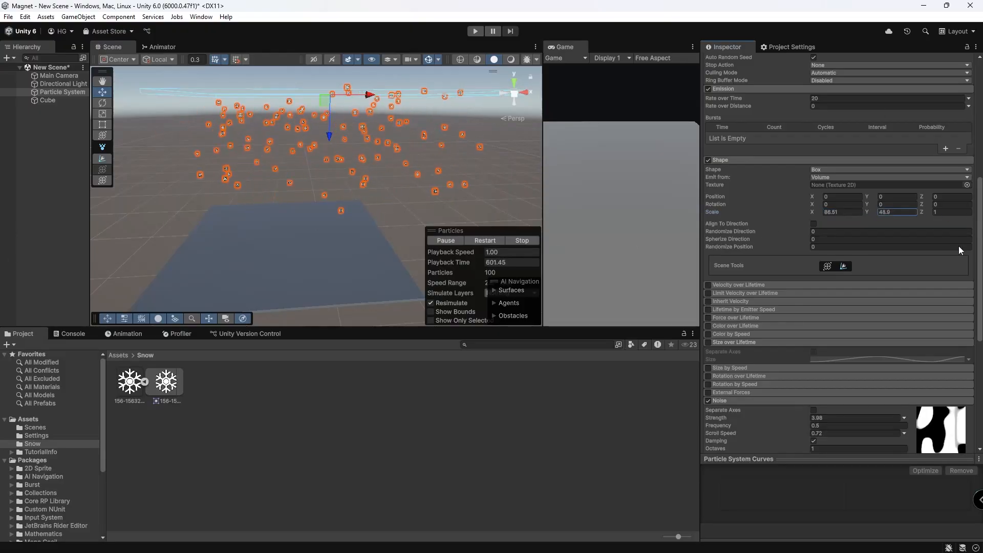
left_click_drag(498, 287, 485, 284)
right_click_drag(325, 142, 395, 170)
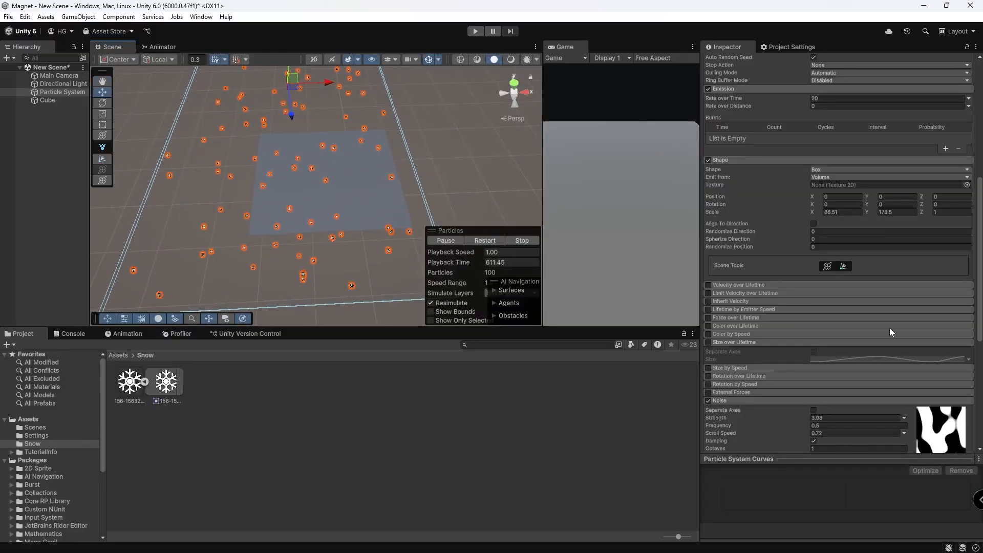
Step: Set the particle system's Start Lifetime to 15.9 and preview the snowfall in a maximized Game view
scroll(819, 286, "up", 10)
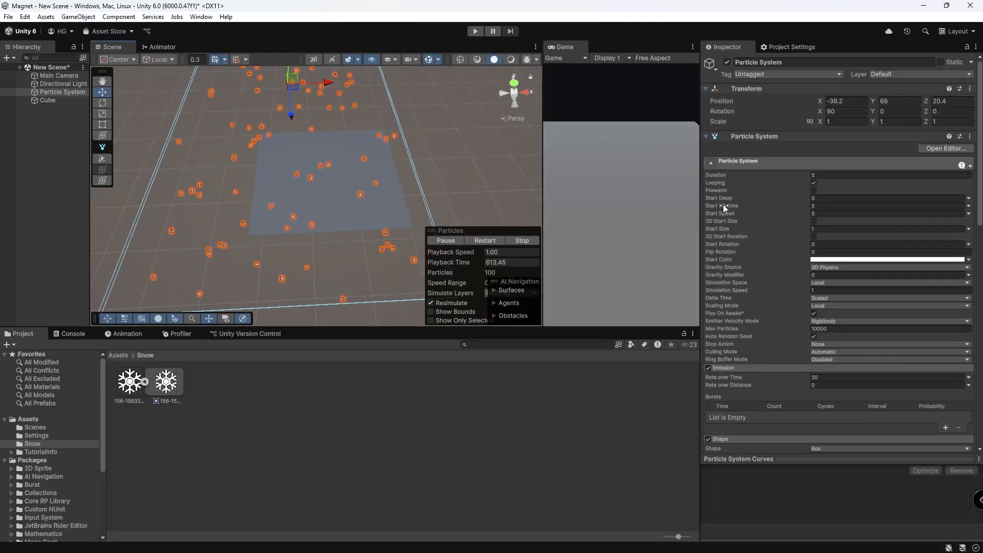
left_click(732, 207)
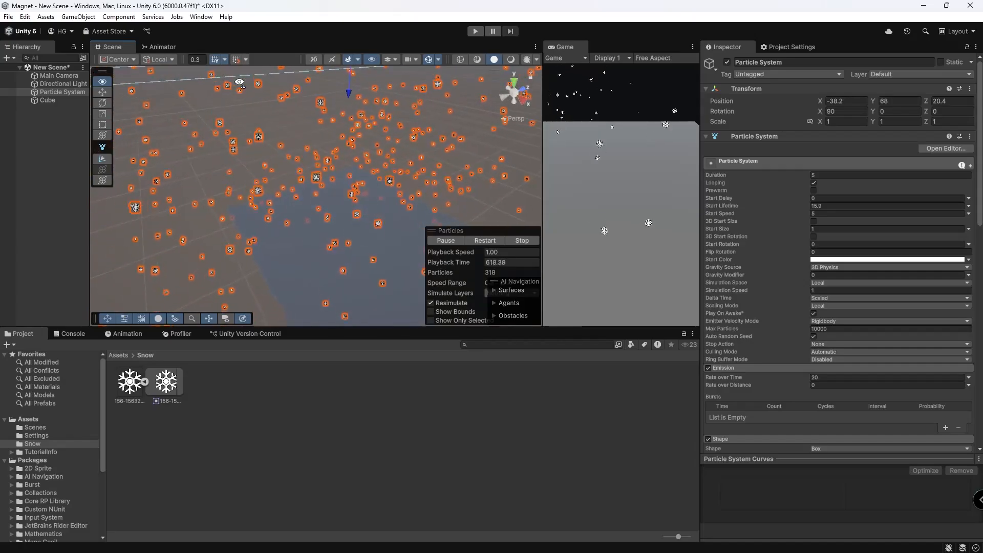
left_click(692, 46)
left_click(721, 85)
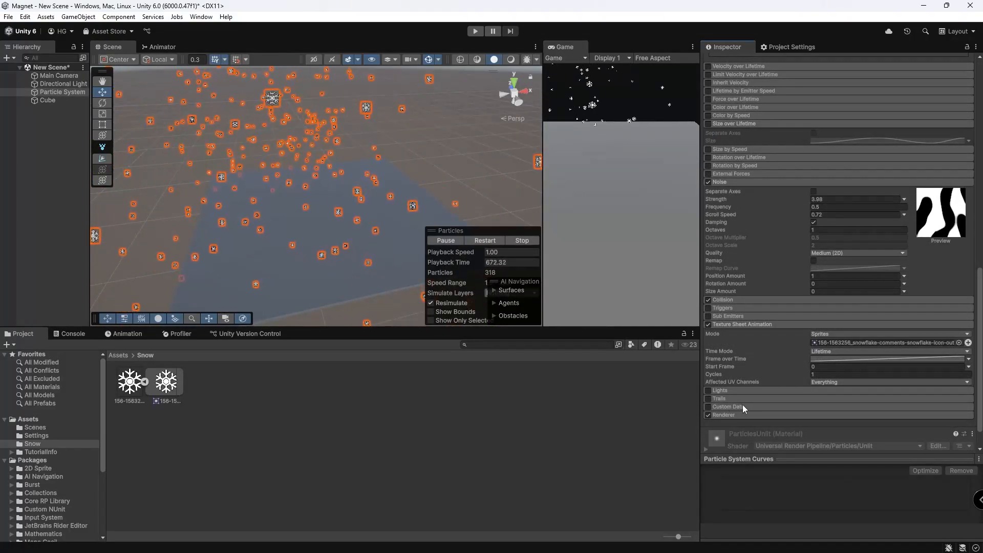
Step: Enable the particle system's Trails module
left_click(708, 399)
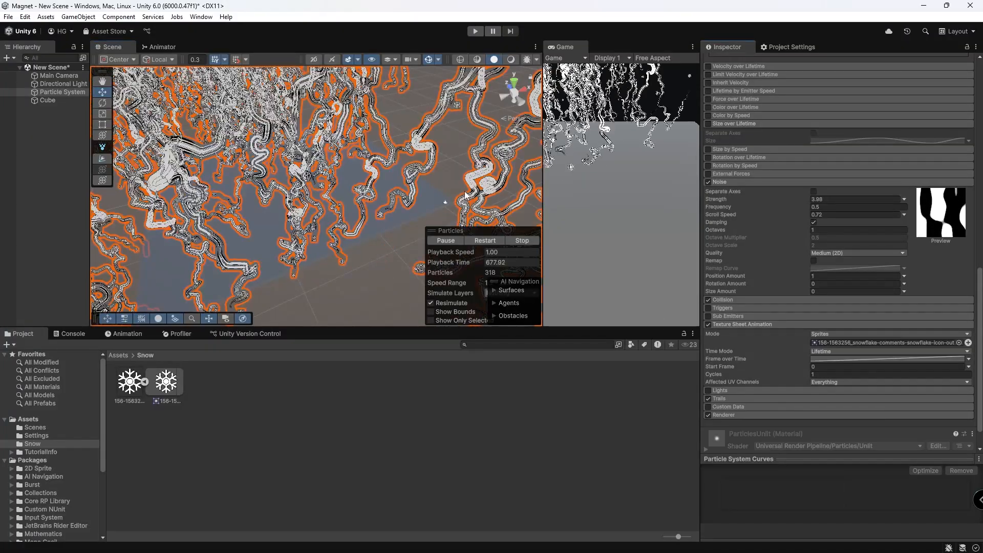
Step: Examine the particle trails in the Scene view from several angles, both close up and from farther away
key("s")
right_click_drag(401, 170, 571, 175)
key("a")
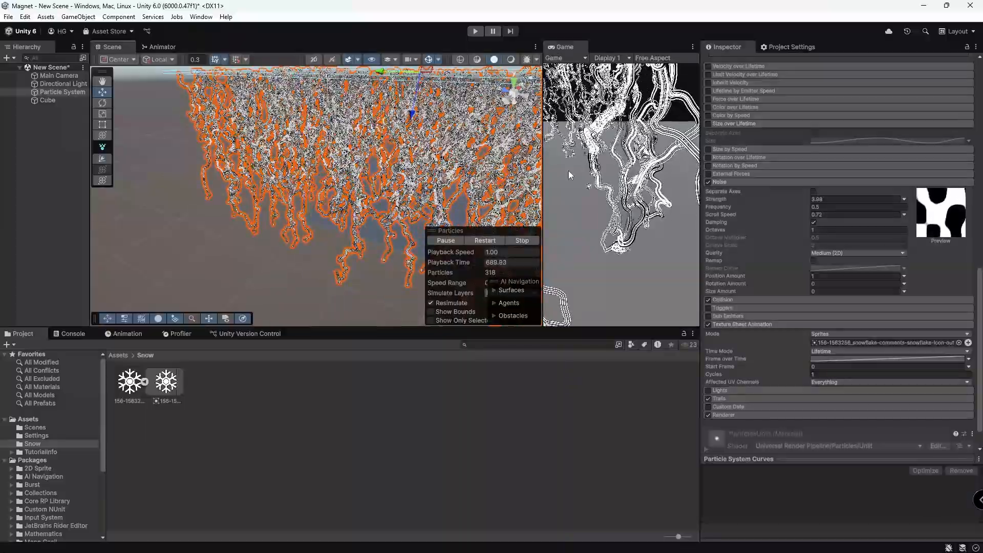
scroll(374, 248, "up", 5)
right_click_drag(374, 249, 340, 109)
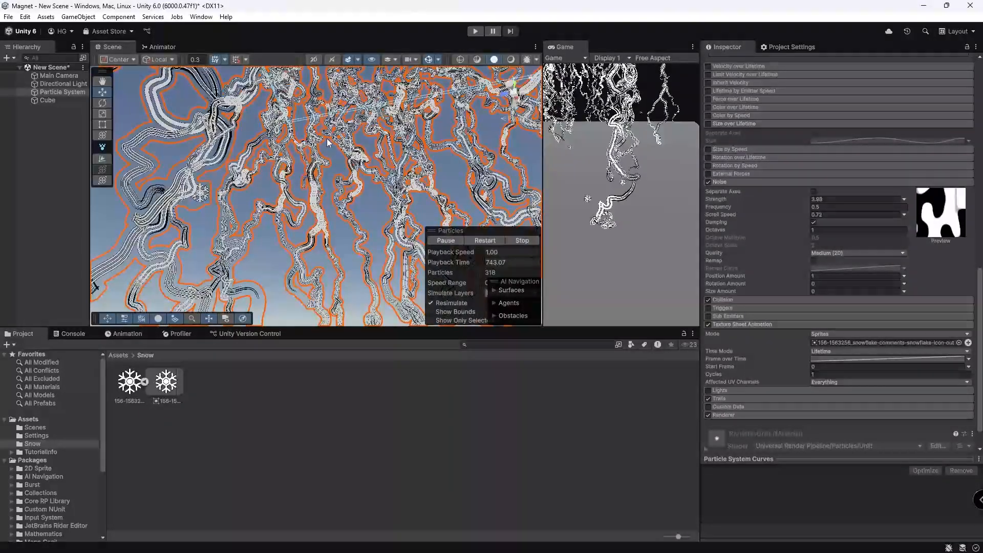
right_click_drag(326, 139, 554, 190)
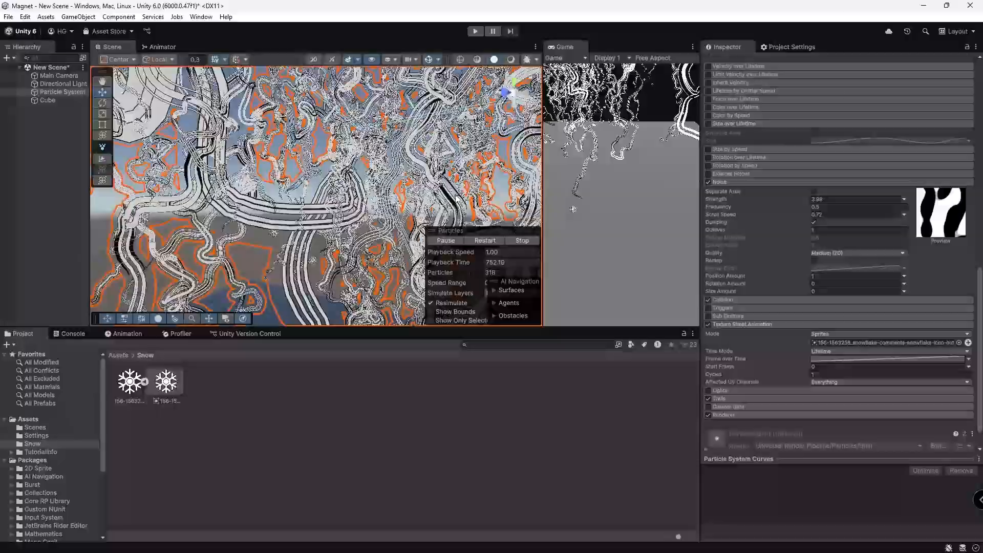
right_click_drag(302, 202, 279, 220)
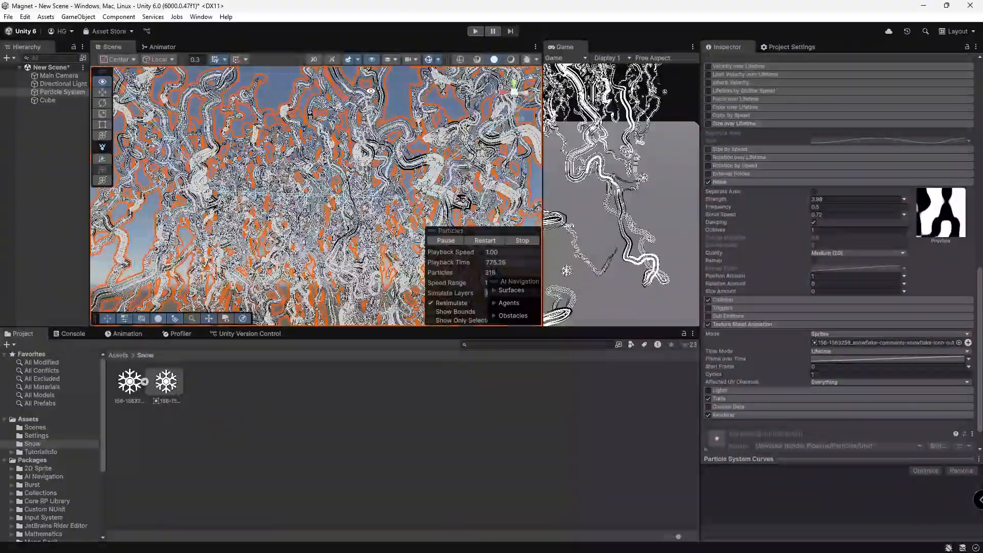
right_click_drag(330, 217, 358, 176)
Step: Set the particle system's Start Color to dark green, hex 42682C, and inspect the recoloured trails in the scene
scroll(769, 321, "up", 15)
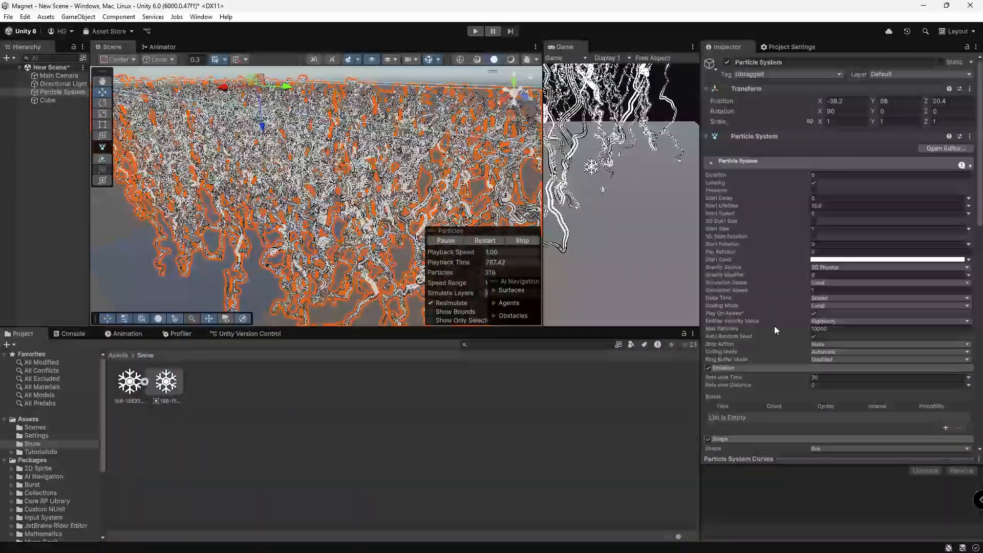
left_click(835, 260)
left_click_drag(883, 296, 878, 294)
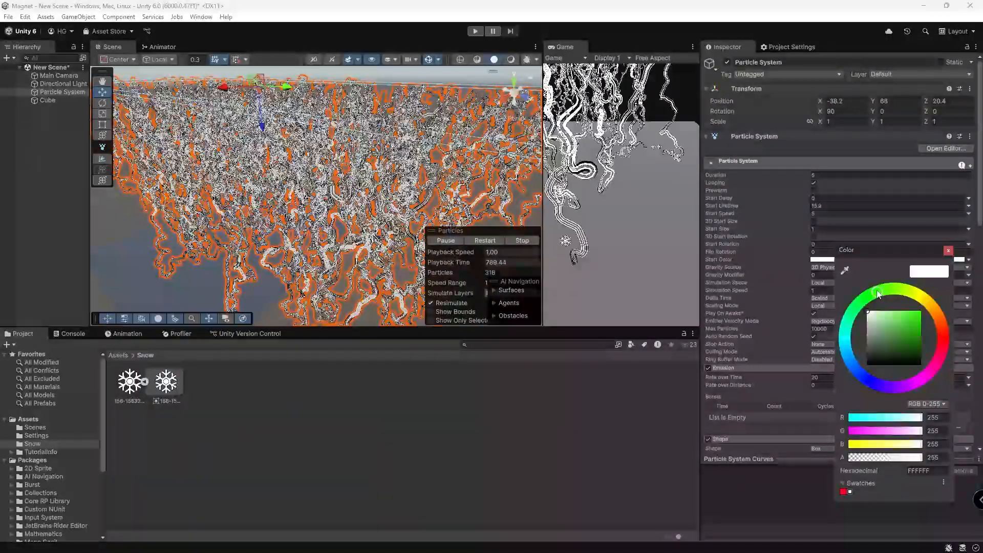
left_click(918, 323)
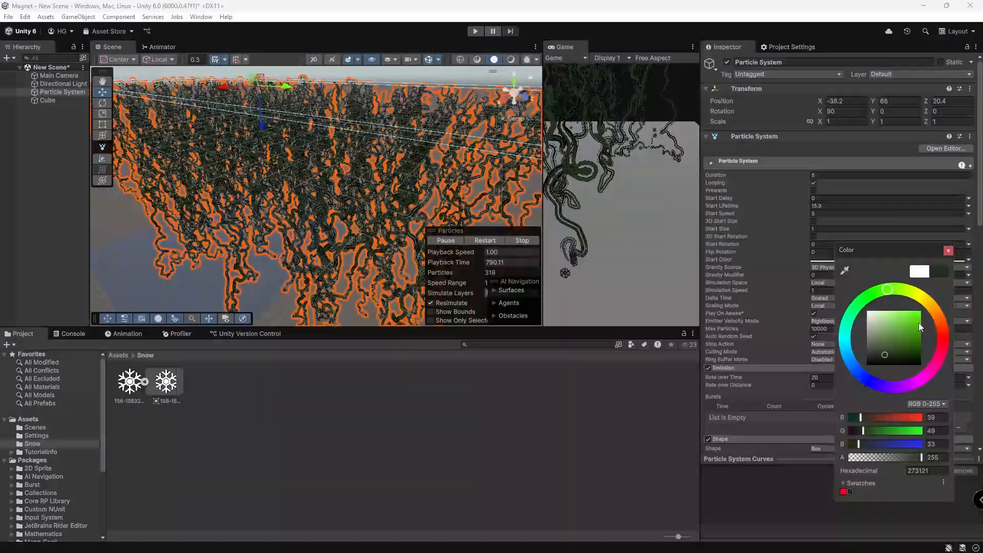
left_click_drag(917, 323, 919, 322)
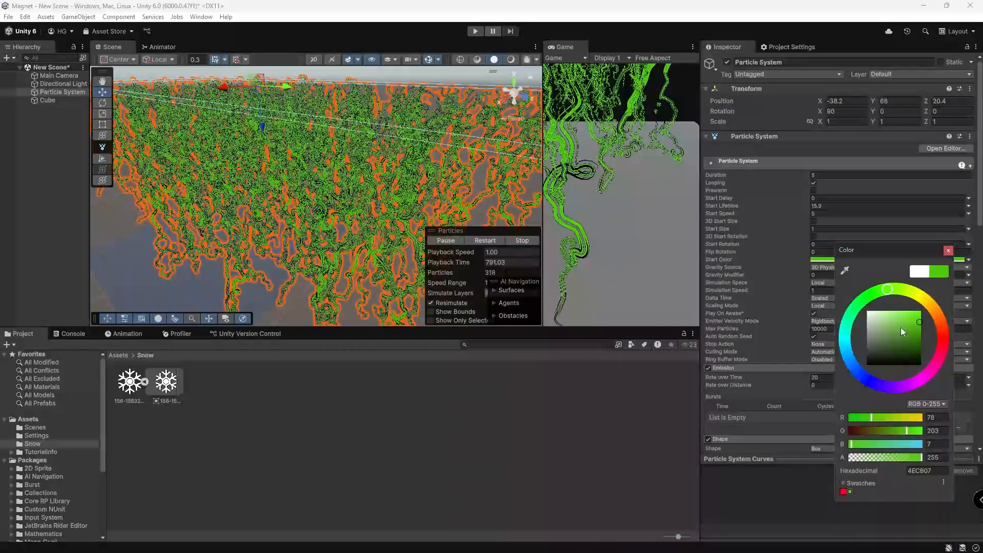
left_click(901, 328)
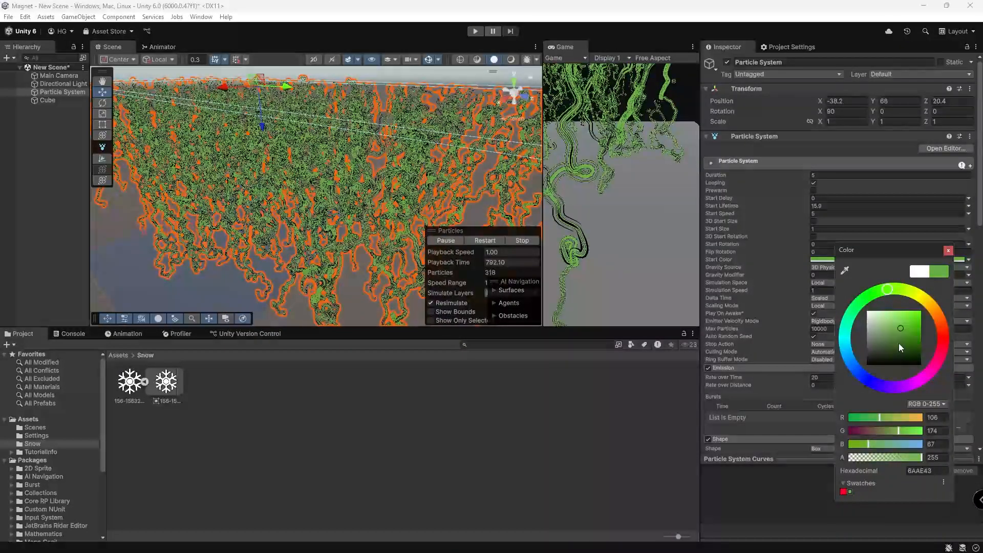
left_click(898, 344)
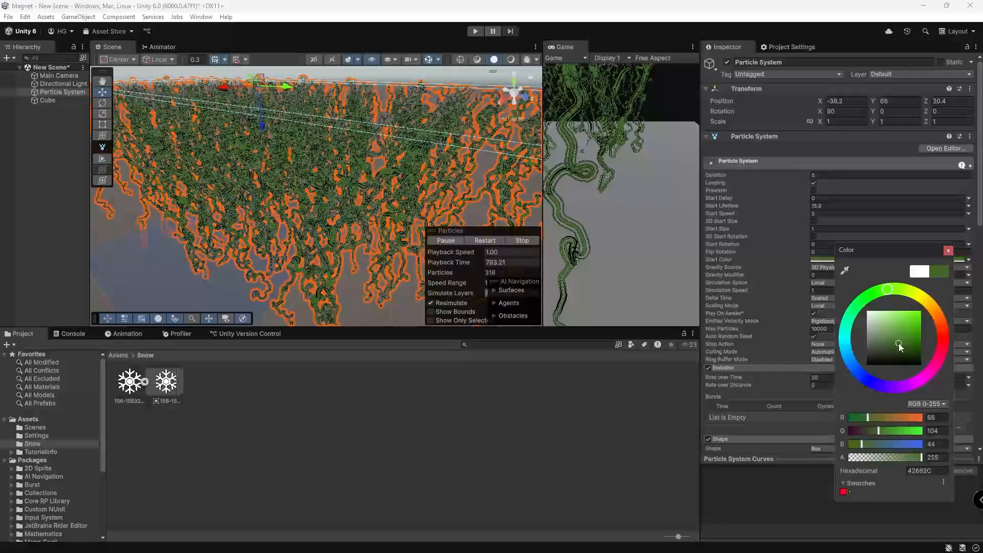
left_click(949, 251)
right_click_drag(409, 133, 398, 180)
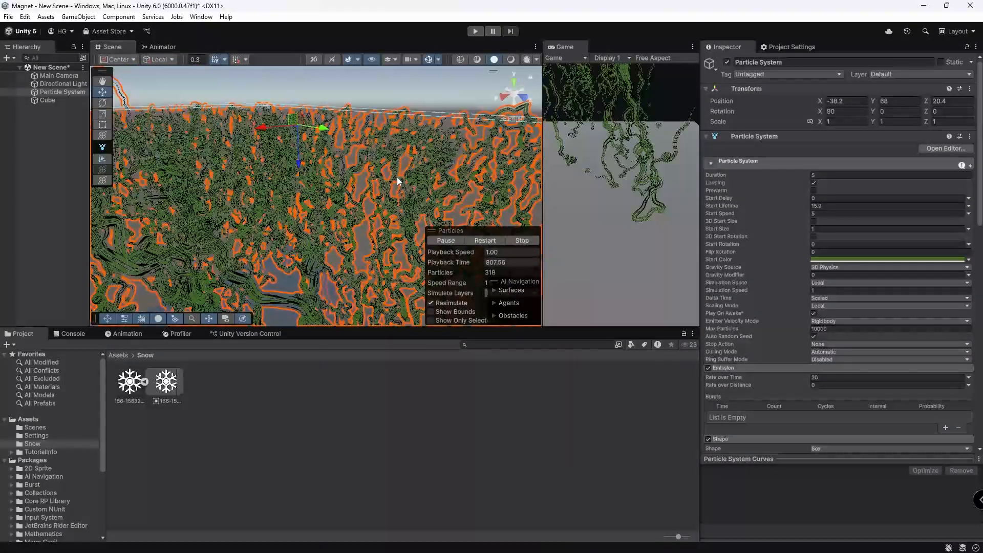